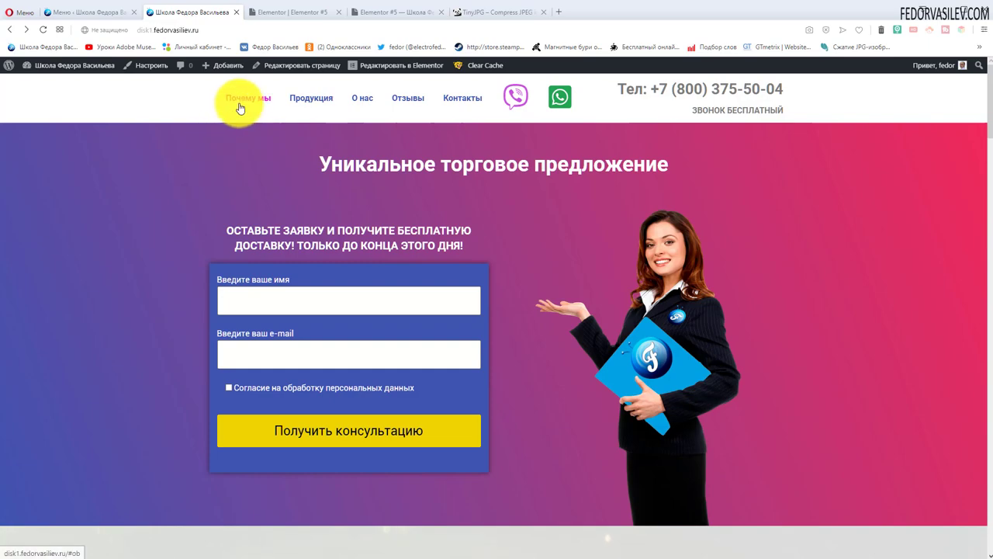
Look through the finished landing page sections that the header menu items link to, such as «Продукция» and «О нас»
scroll(404, 196, down, 10)
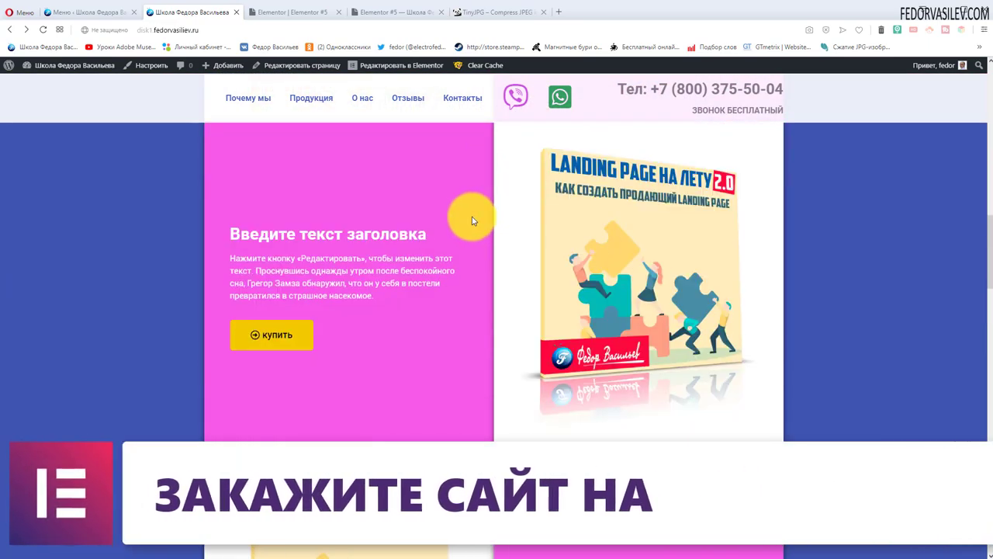
scroll(469, 217, up, 6)
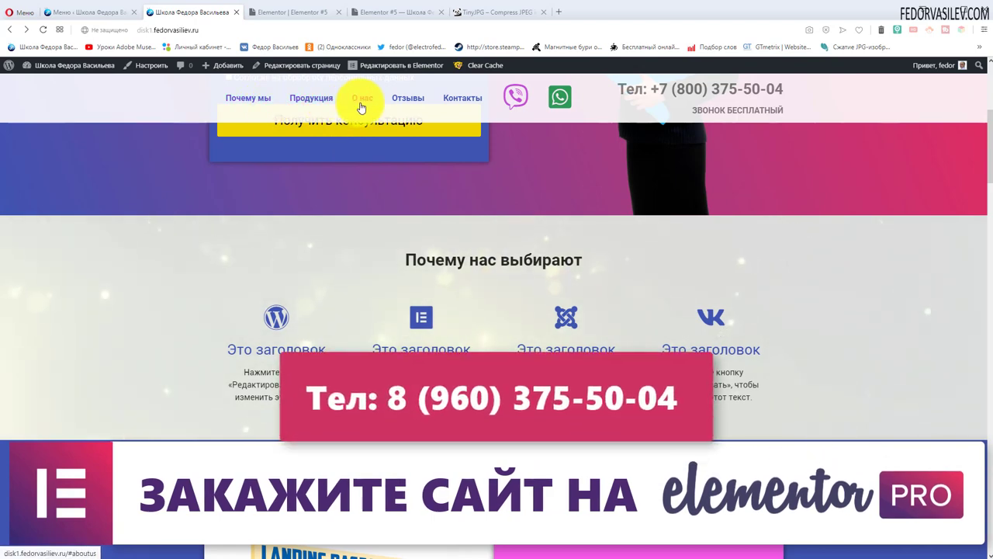
scroll(238, 318, down, 10)
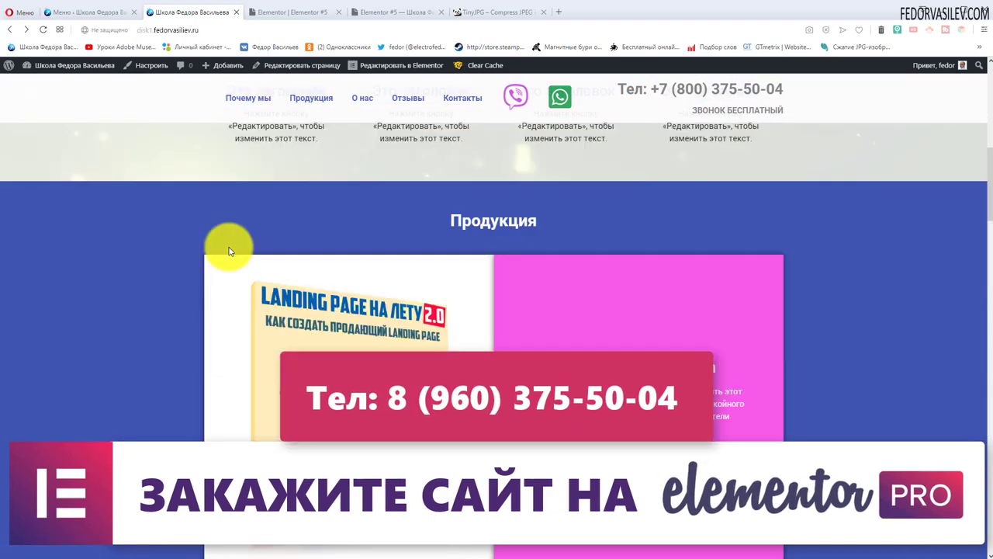
scroll(137, 236, down, 3)
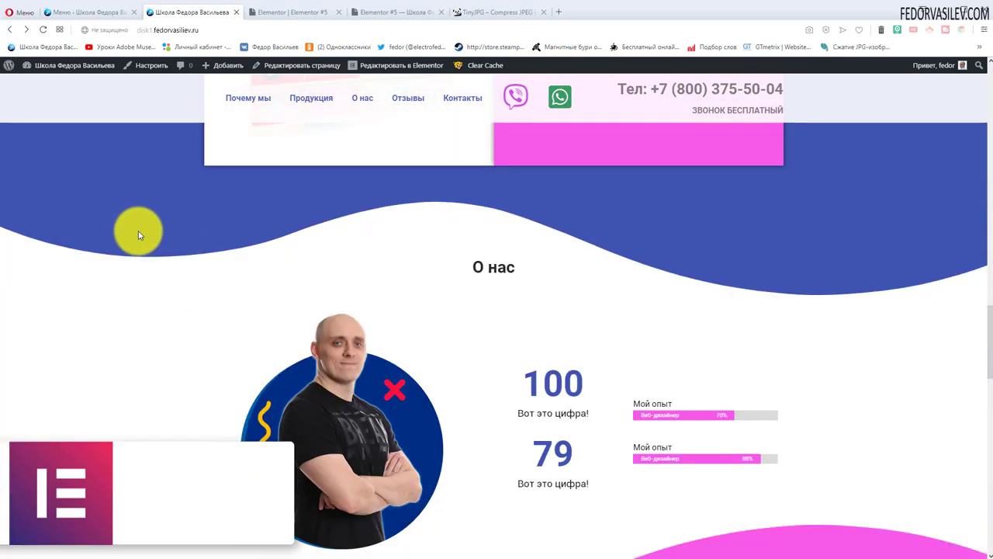
scroll(139, 231, up, 12)
scroll(138, 230, up, 4)
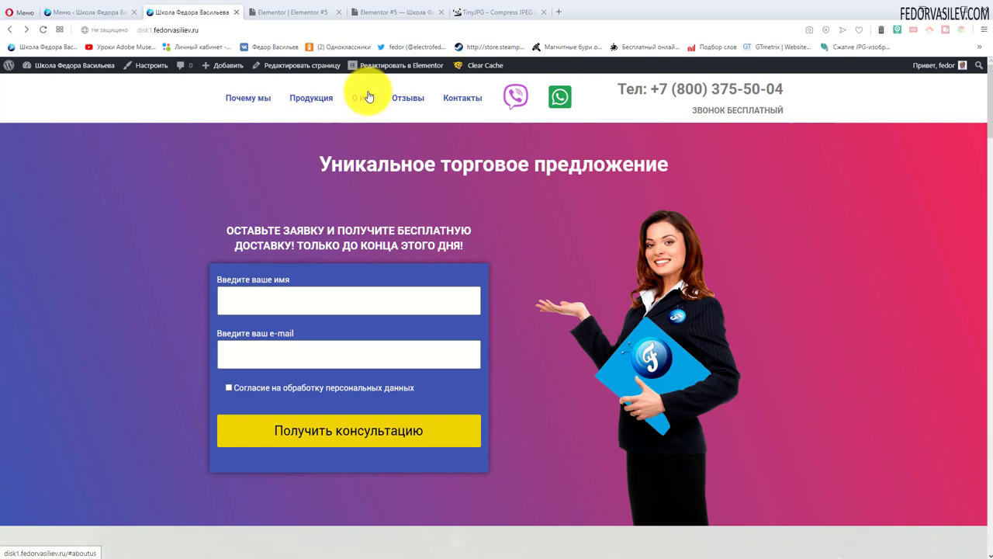
Switch to the Elementor #5 editor, exit to the WordPress console, and open the site's menu management page
key(ctrl+Tab)
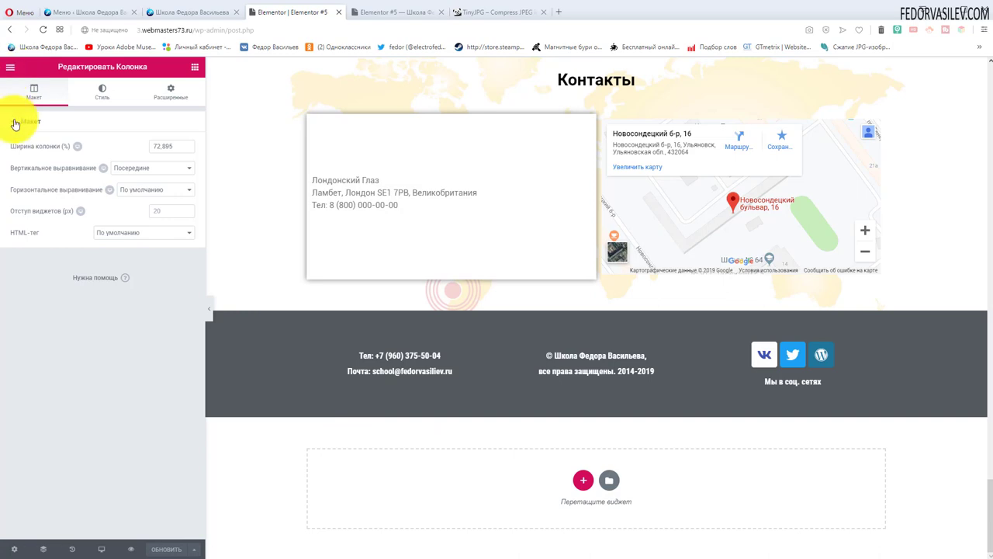
click(11, 67)
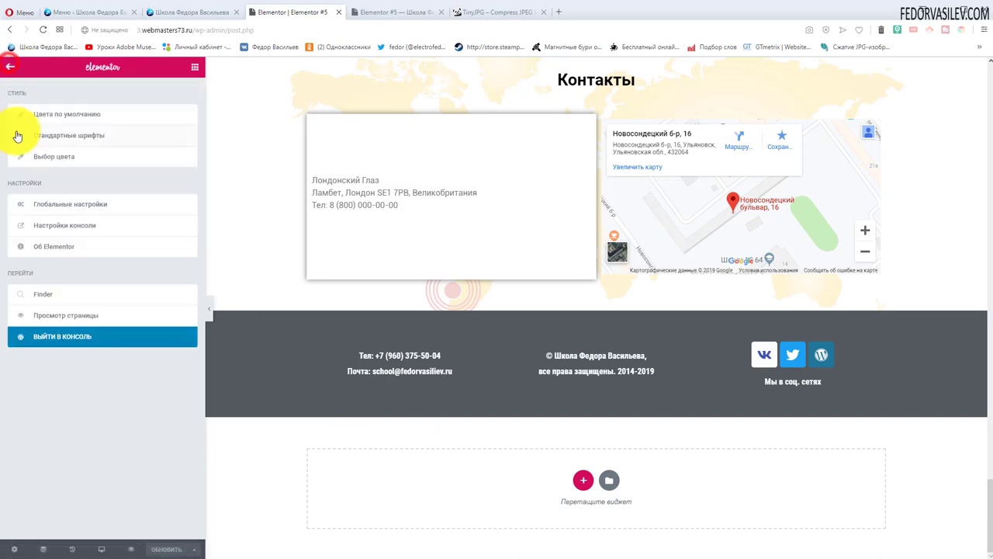
click(49, 335)
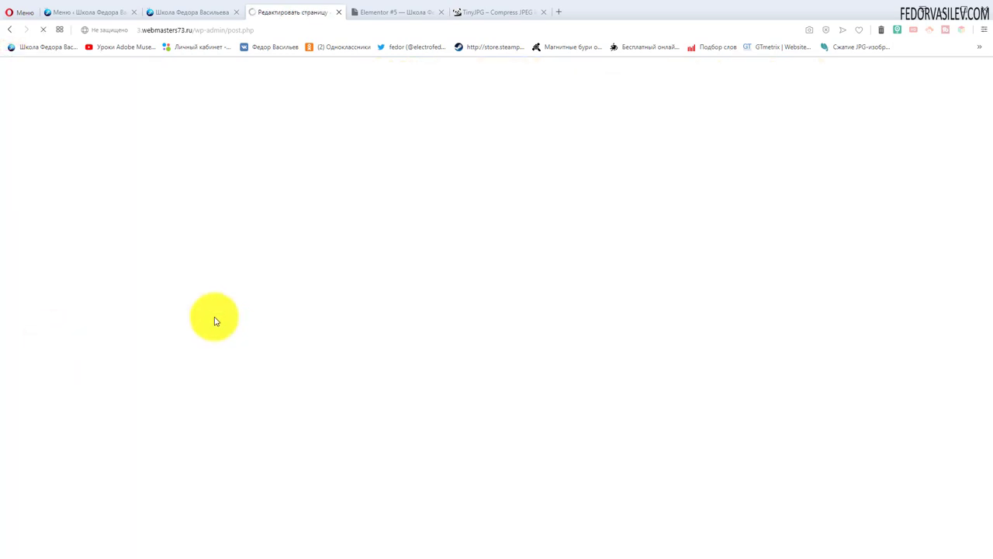
mouse_move(36, 274)
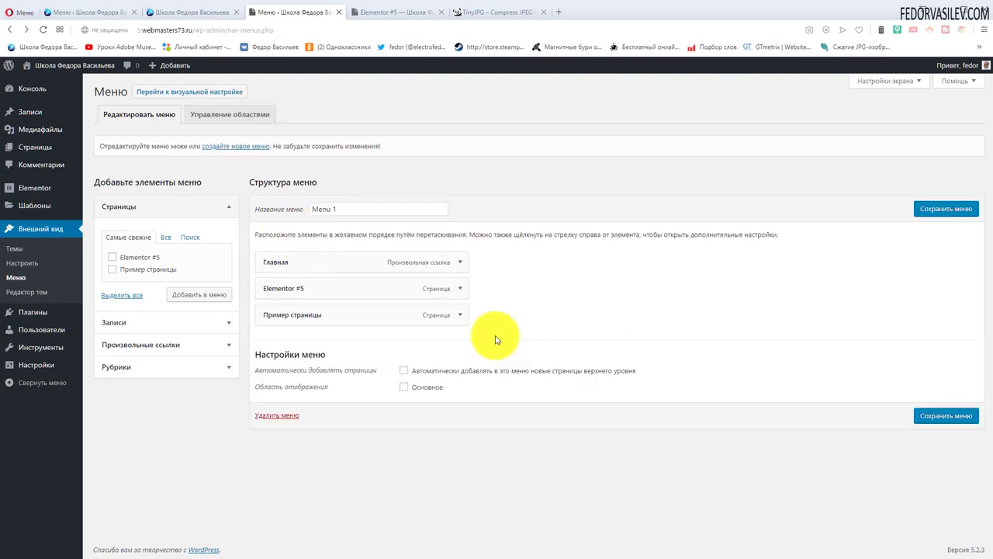
Create a new navigation menu named "Menu 2"
click(223, 146)
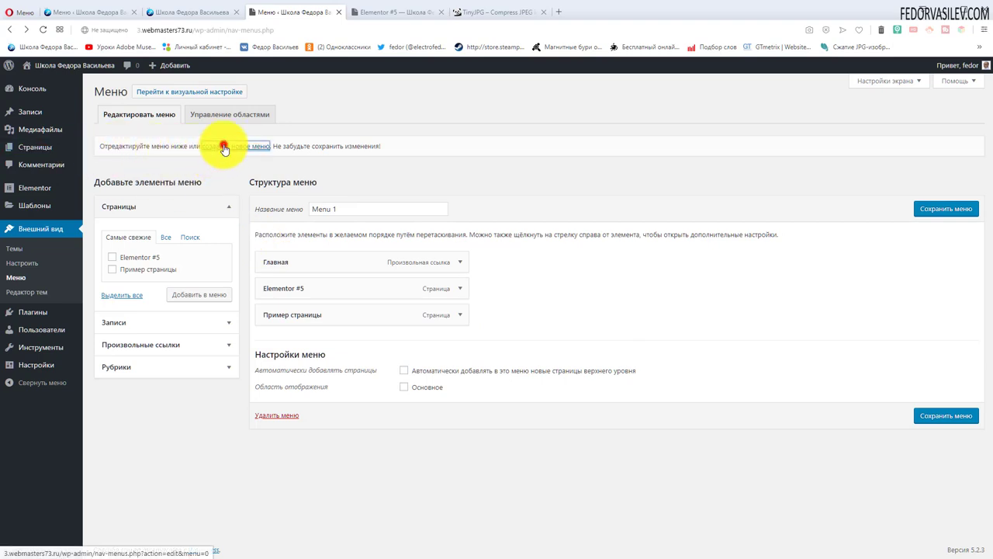
click(322, 207)
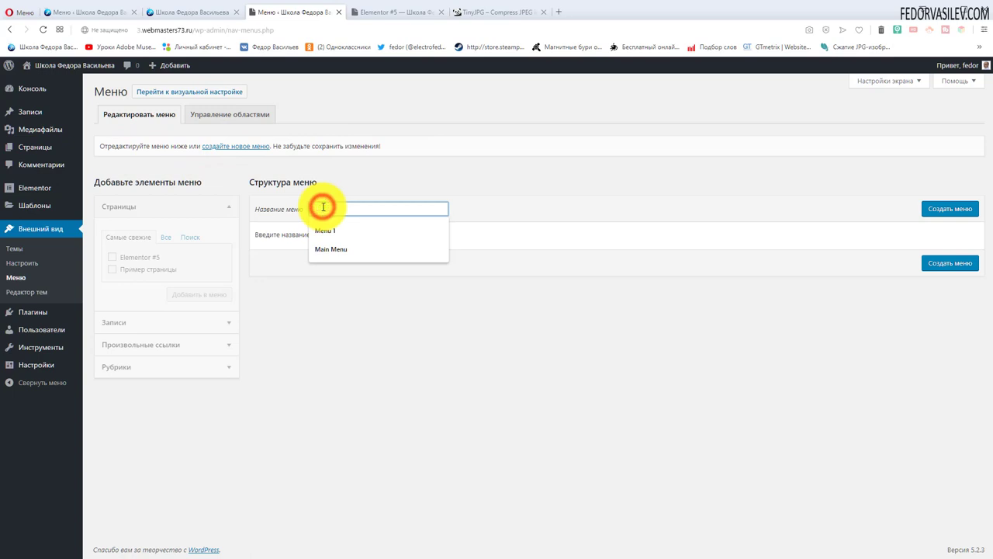
click(335, 230)
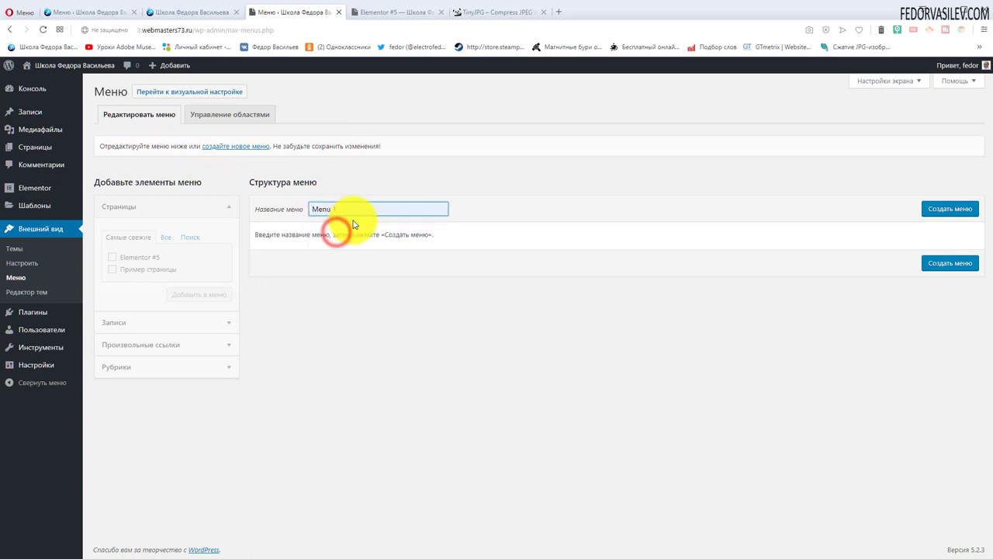
key(BackSpace)
text(2)
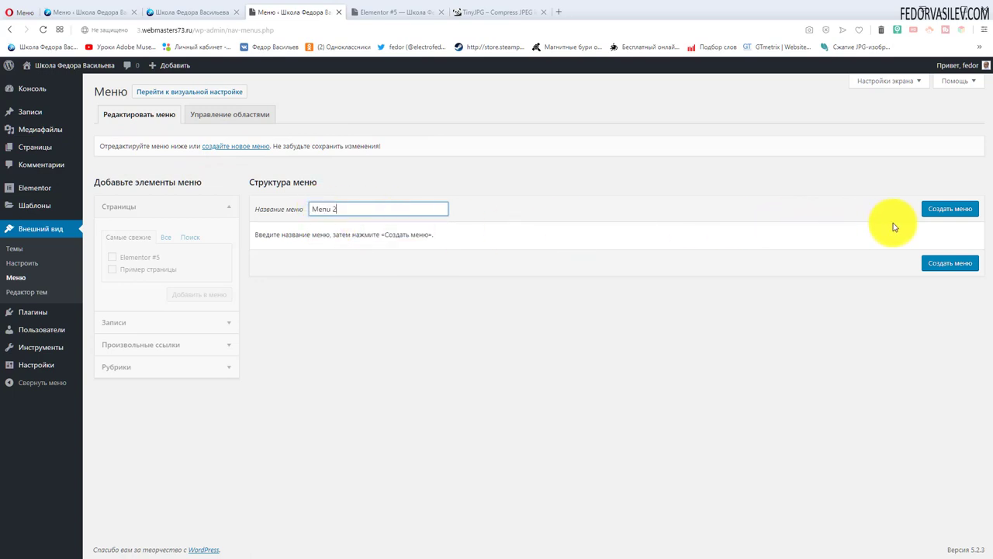
click(958, 210)
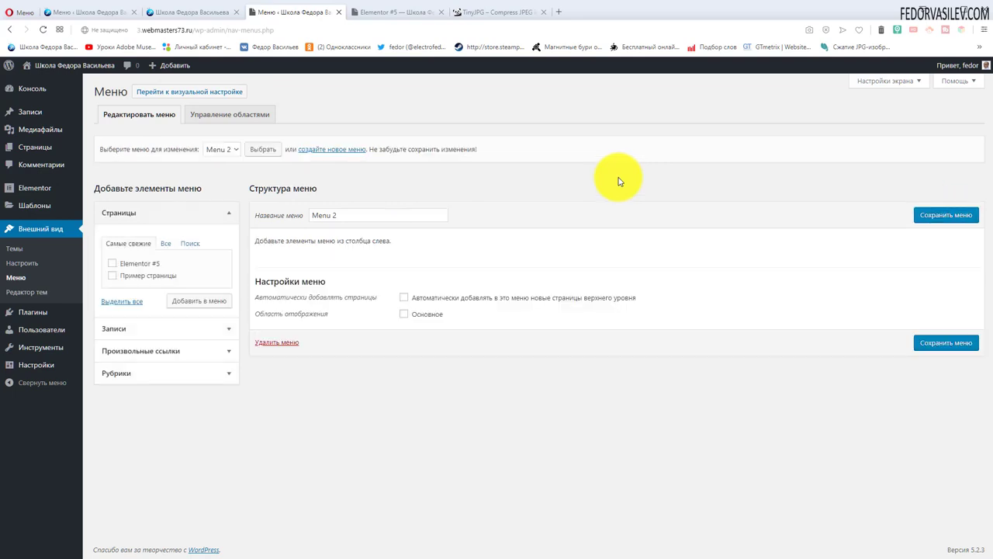
Load Menu 1 to view its structure, and return to editing Menu 2
click(225, 149)
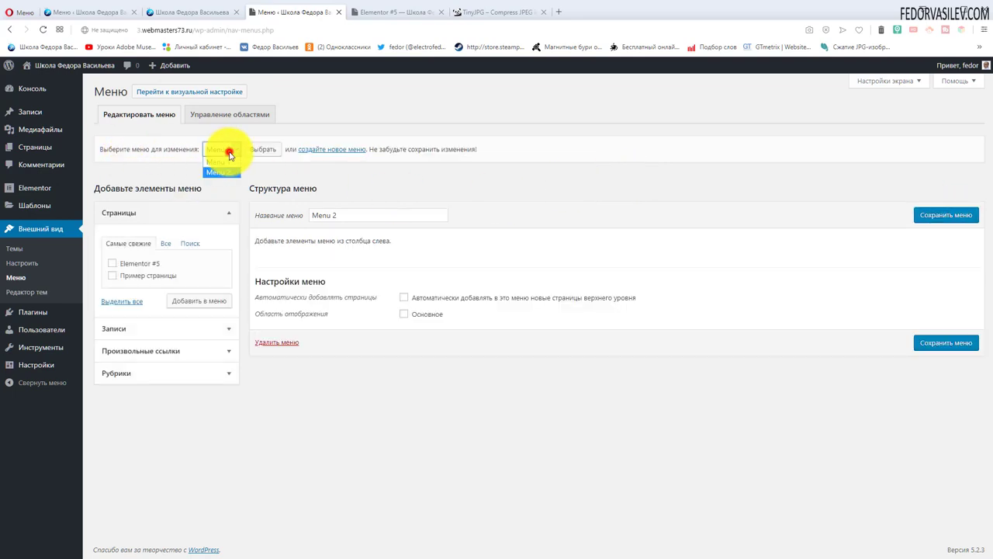
click(221, 161)
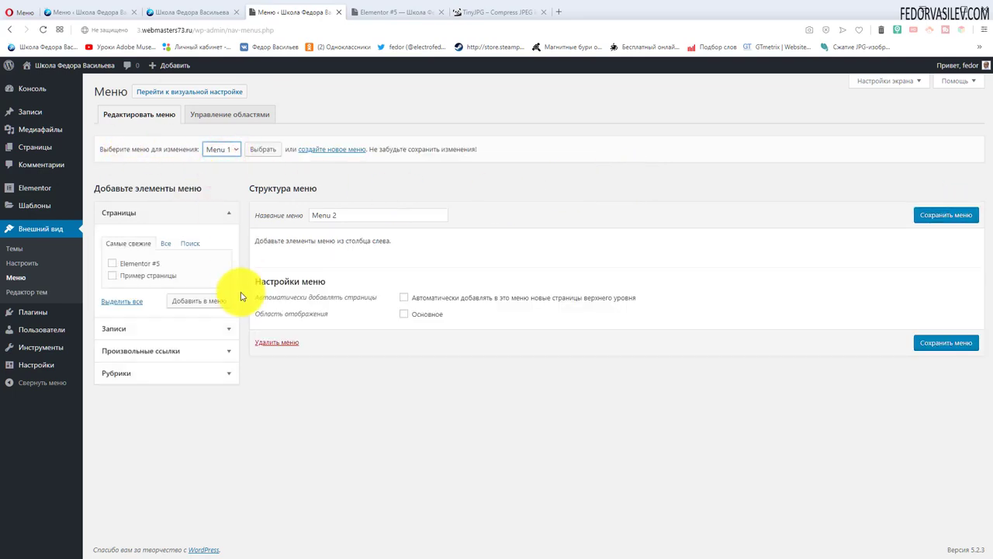
click(258, 149)
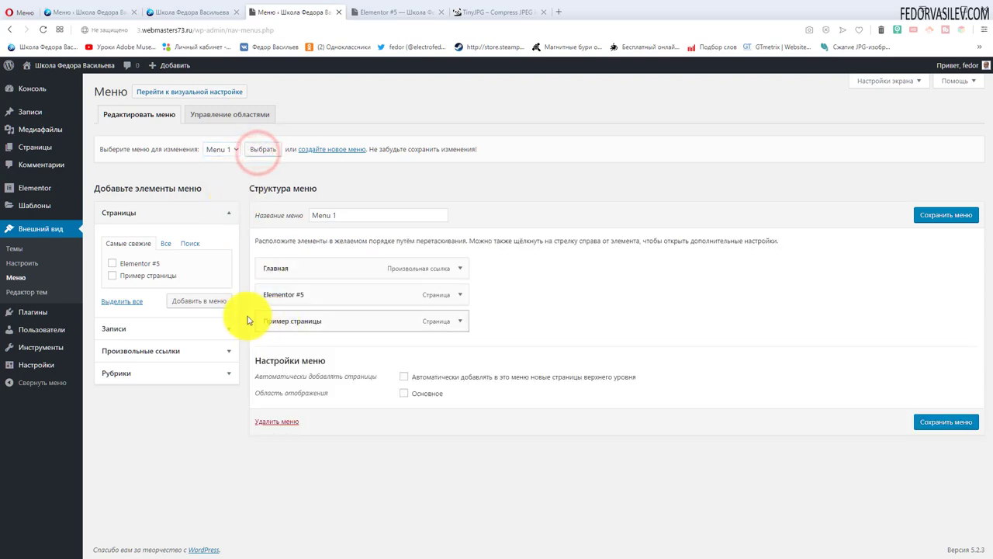
click(230, 149)
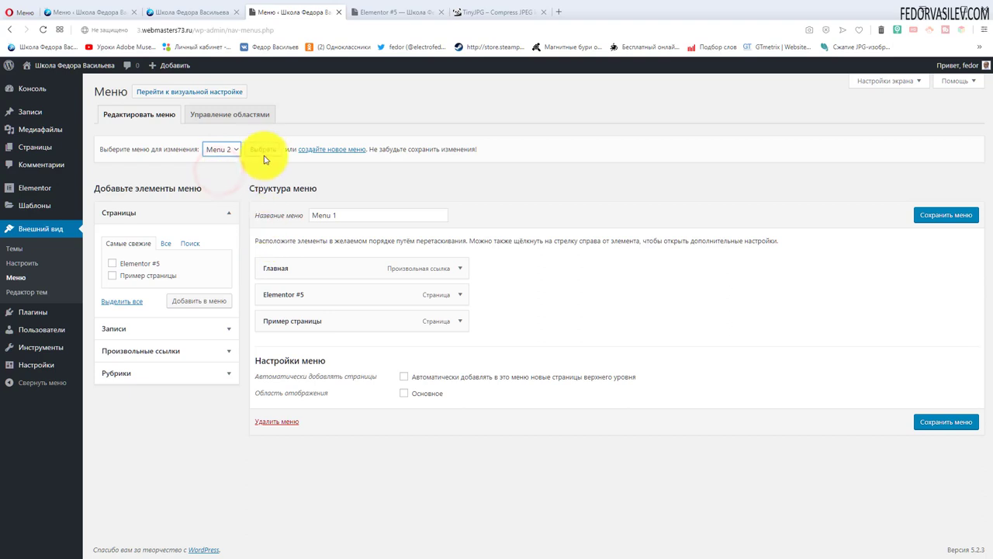
click(262, 149)
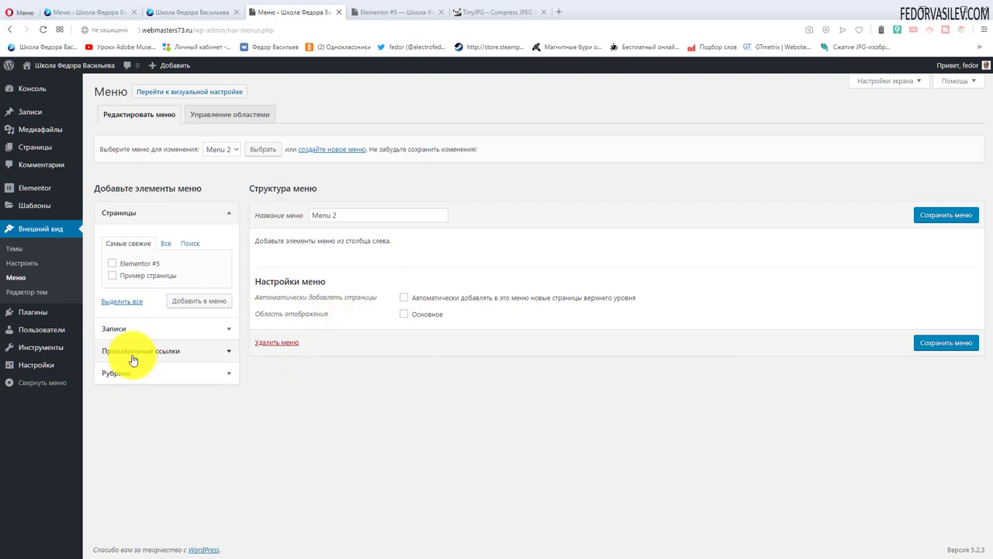
Add a custom link to Menu 2 with the text «Почему мы» and a # anchor as its URL
click(157, 352)
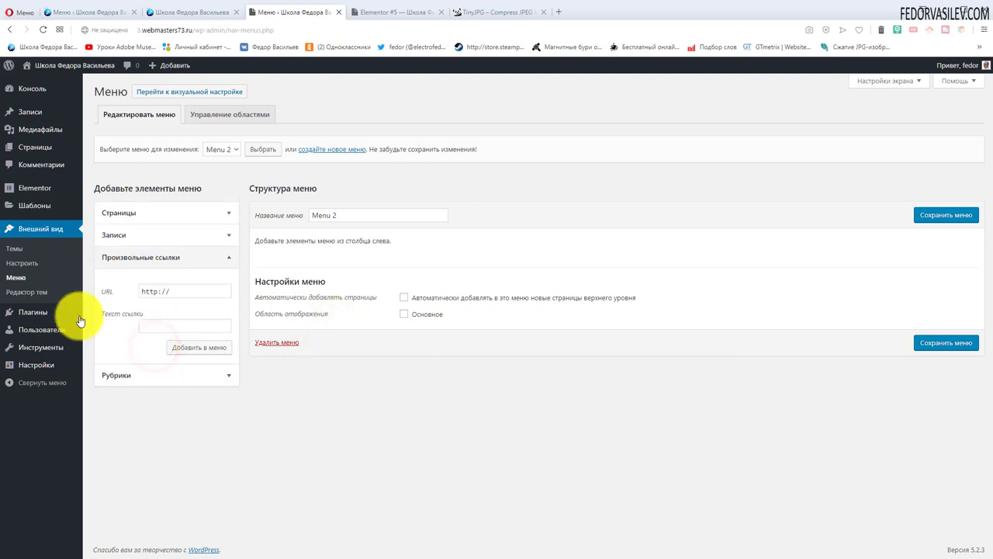
right_click(175, 326)
click(197, 402)
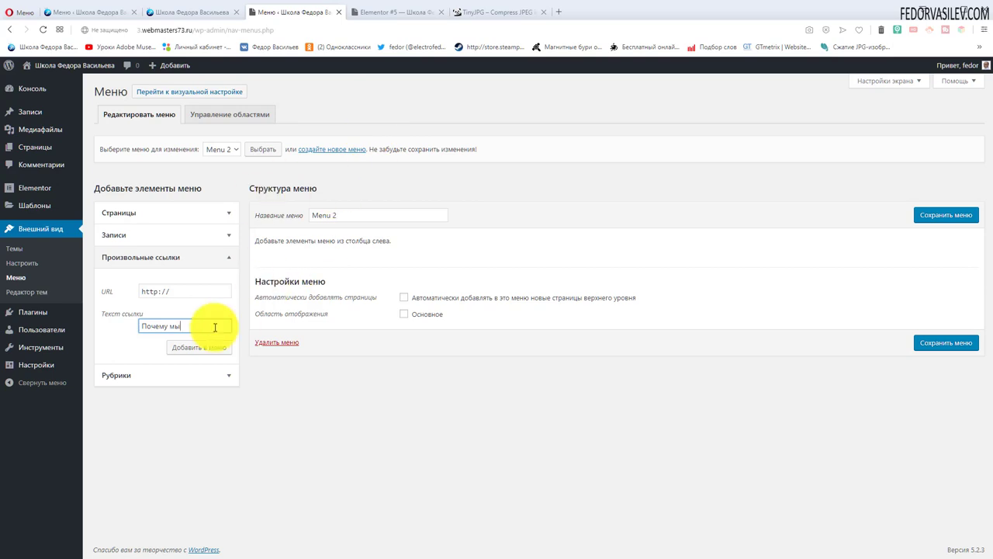
click(187, 290)
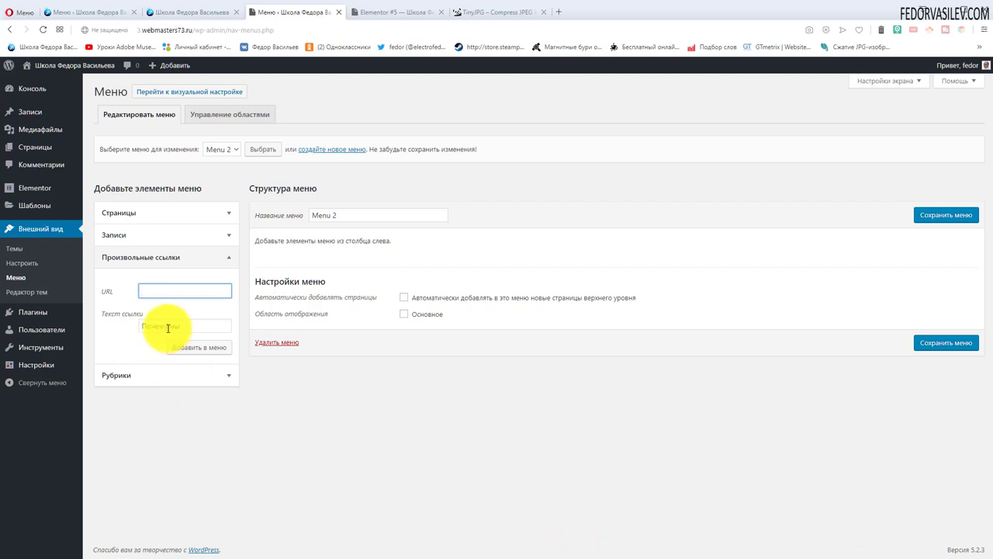
right_click(175, 291)
click(195, 360)
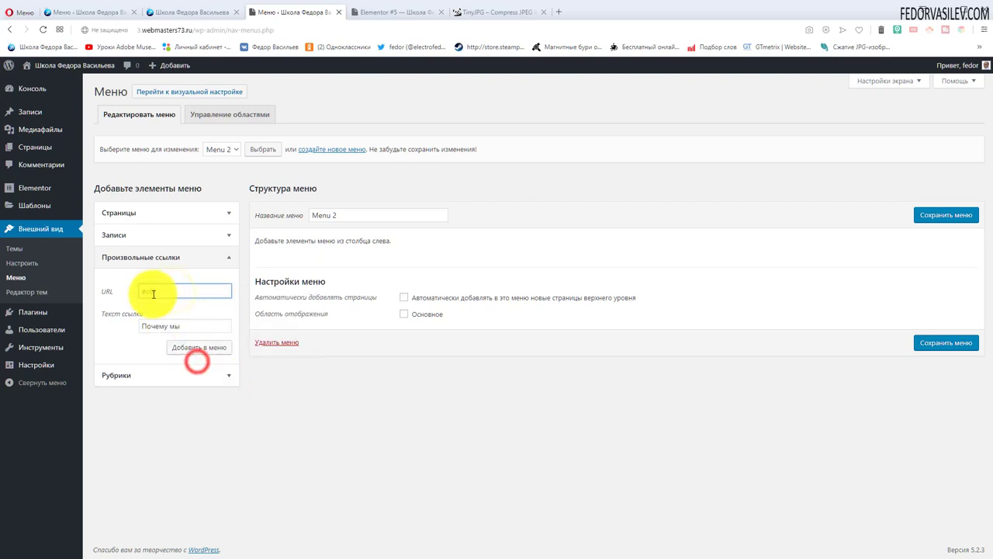
drag(207, 286, 145, 288)
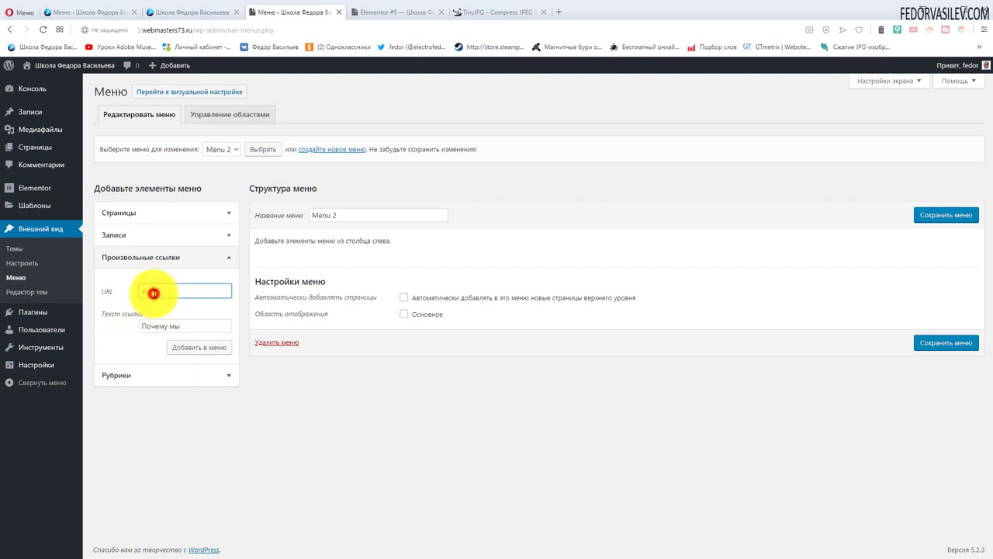
click(201, 349)
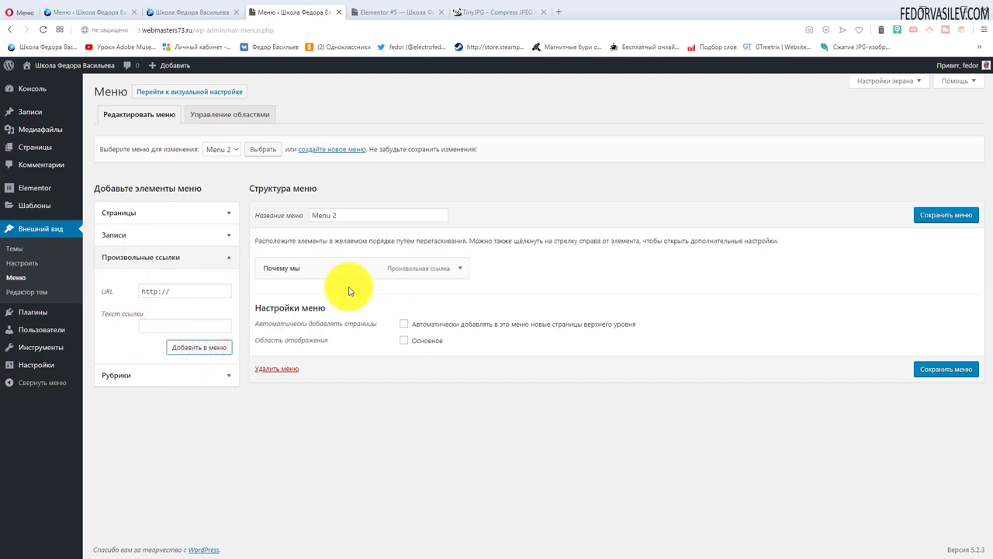
drag(323, 266, 332, 262)
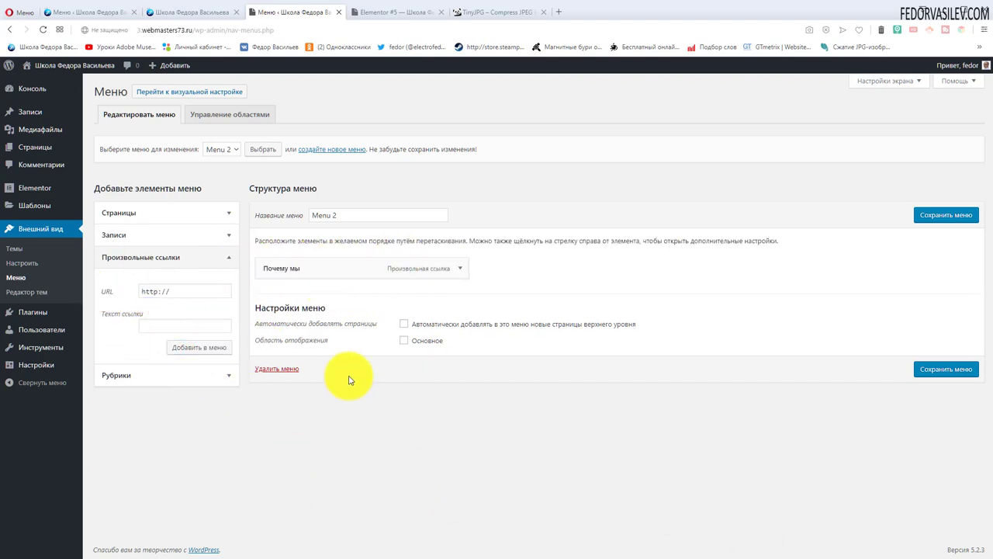
Add a custom link to Menu 2 with the text «Продукция» and the URL #product
right_click(158, 324)
click(187, 406)
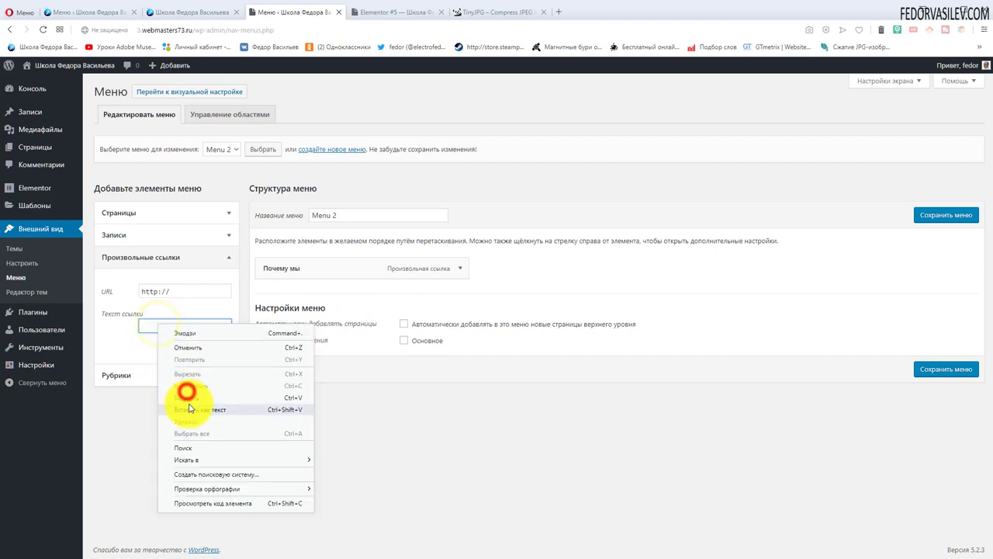
click(156, 14)
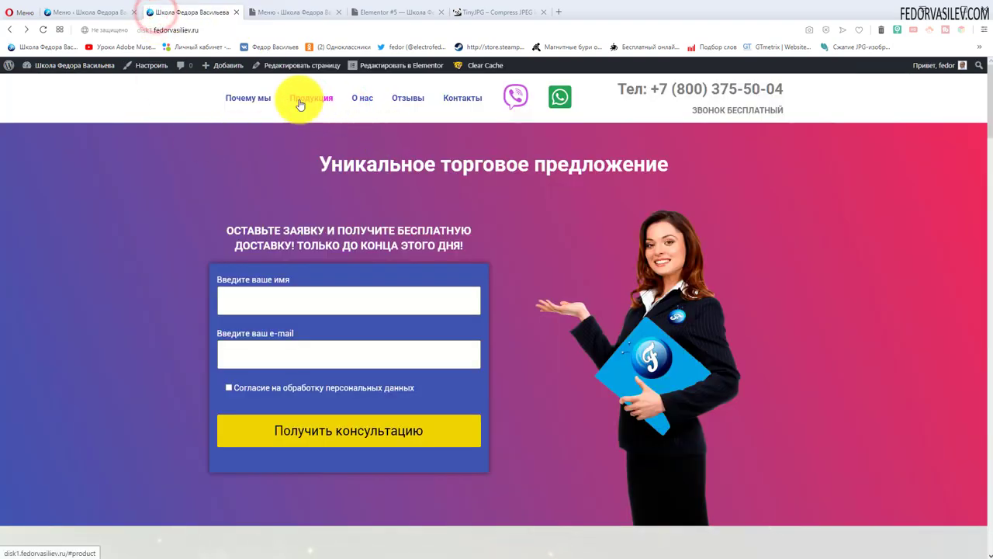
click(303, 11)
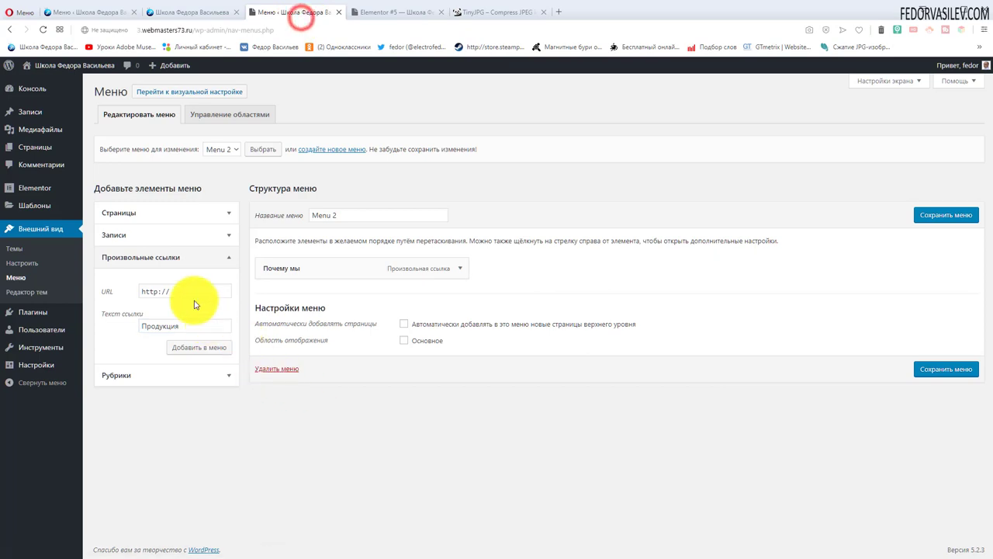
drag(191, 292, 149, 289)
right_click(149, 291)
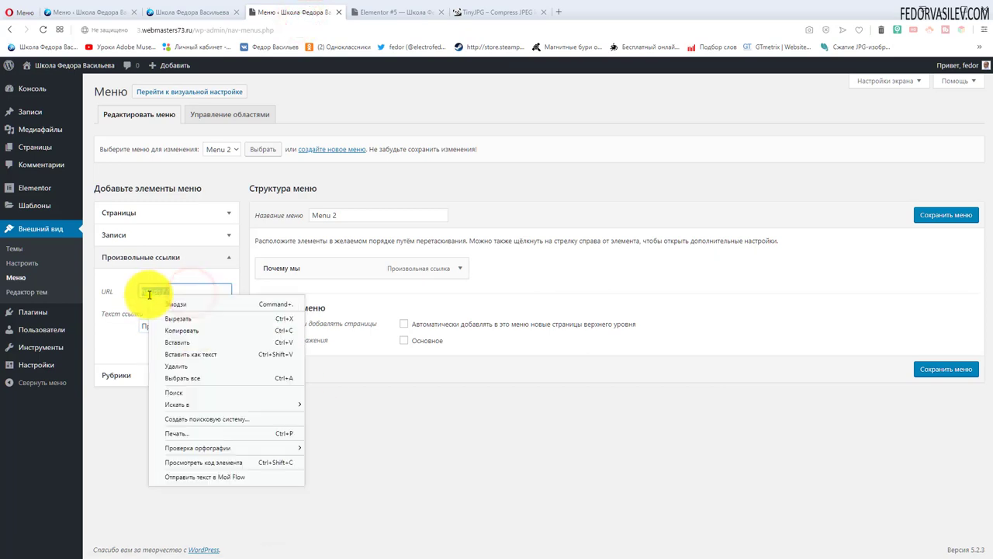
click(166, 340)
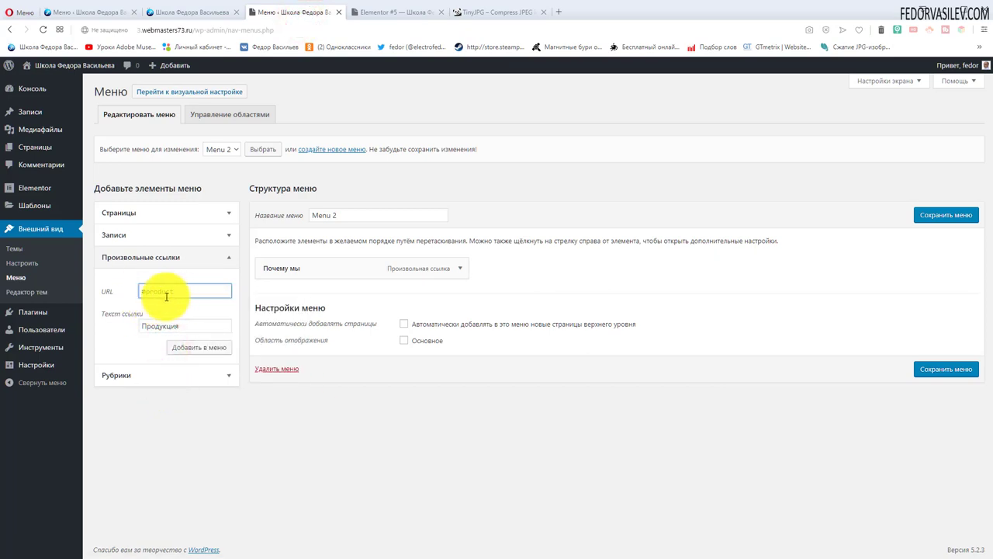
click(185, 353)
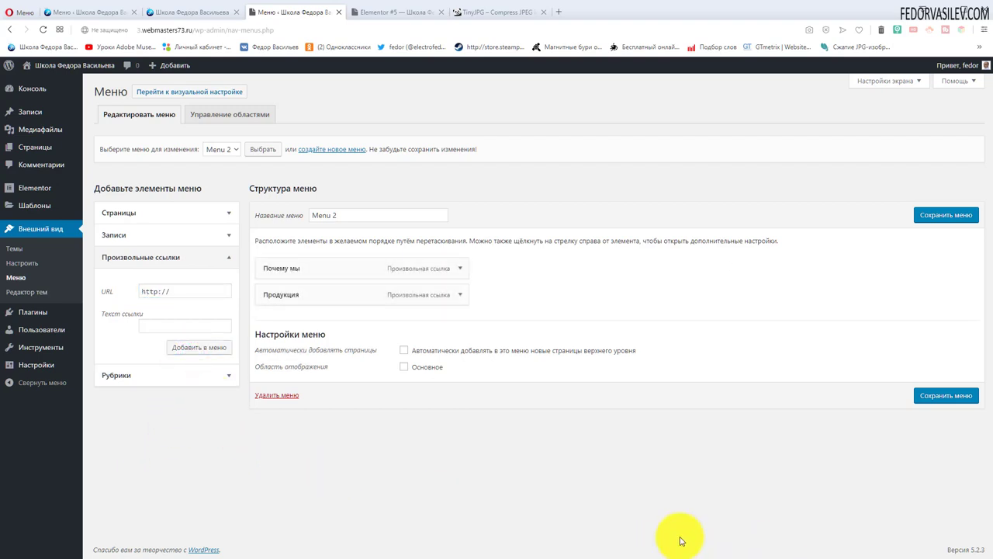
Check the anchor links in the finished site's header menu, and expand the «Продукция» item's settings in Menu 2
click(171, 14)
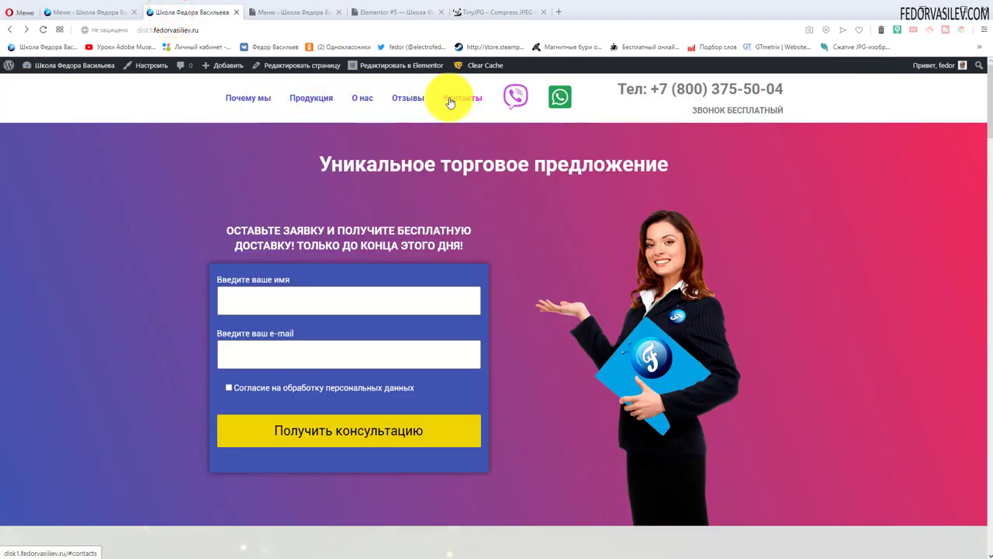
click(315, 11)
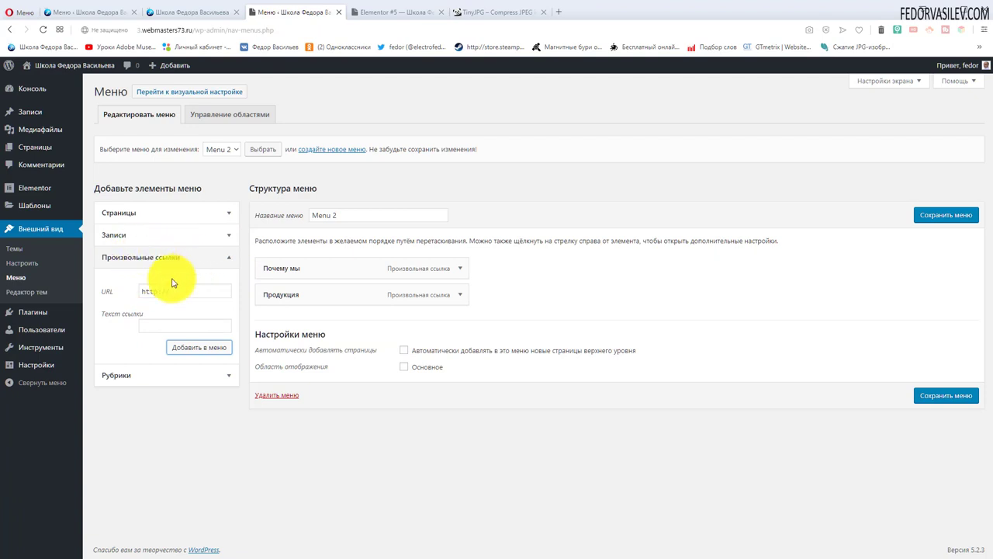
click(459, 294)
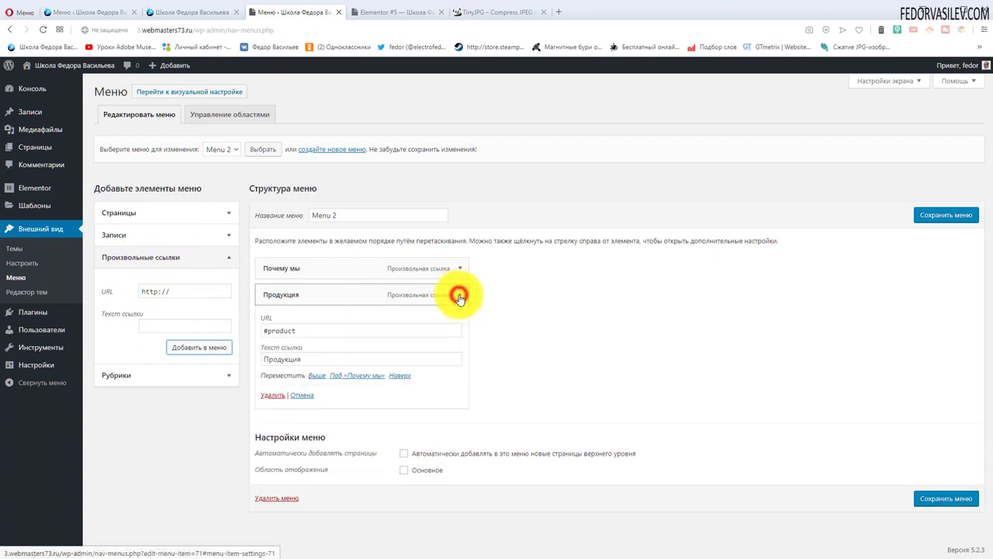
Add the remaining custom links «О нас», «Отзывы» and «Контакты» to Menu 2, and save the menu
drag(308, 330, 273, 331)
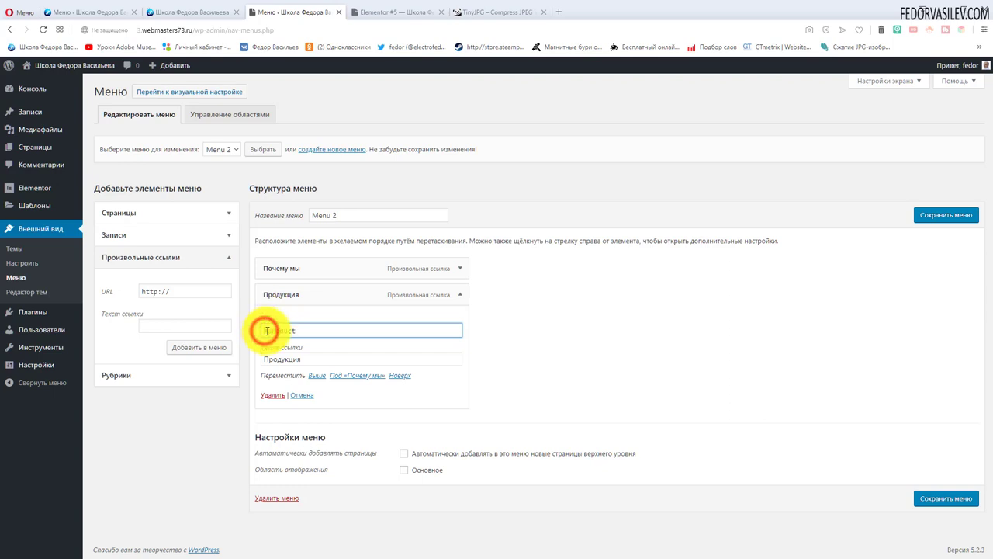
click(393, 307)
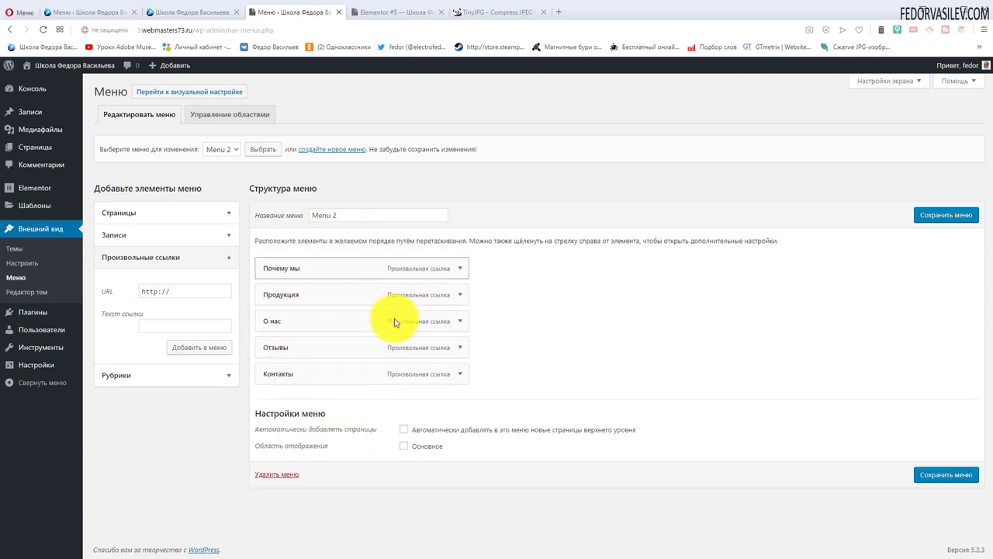
drag(394, 322, 288, 330)
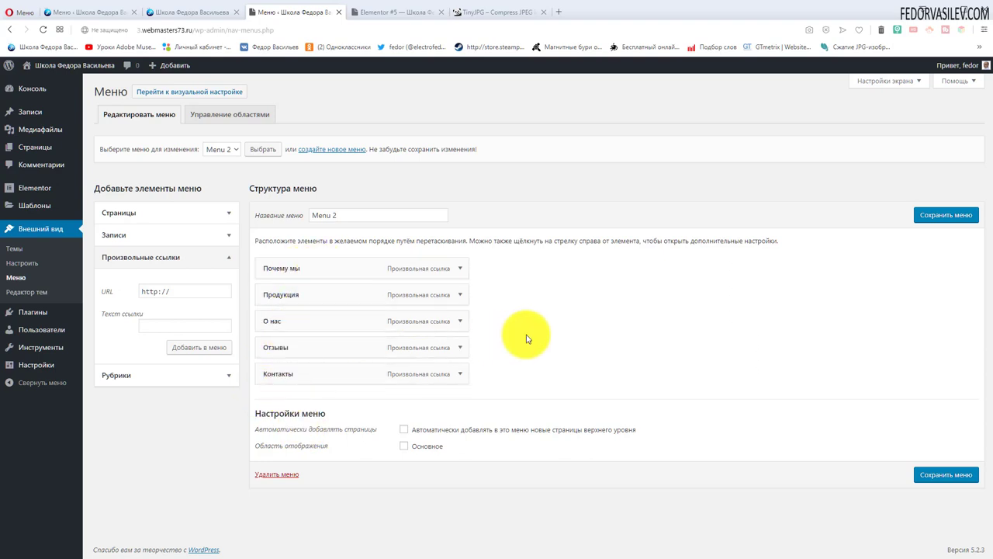
click(931, 215)
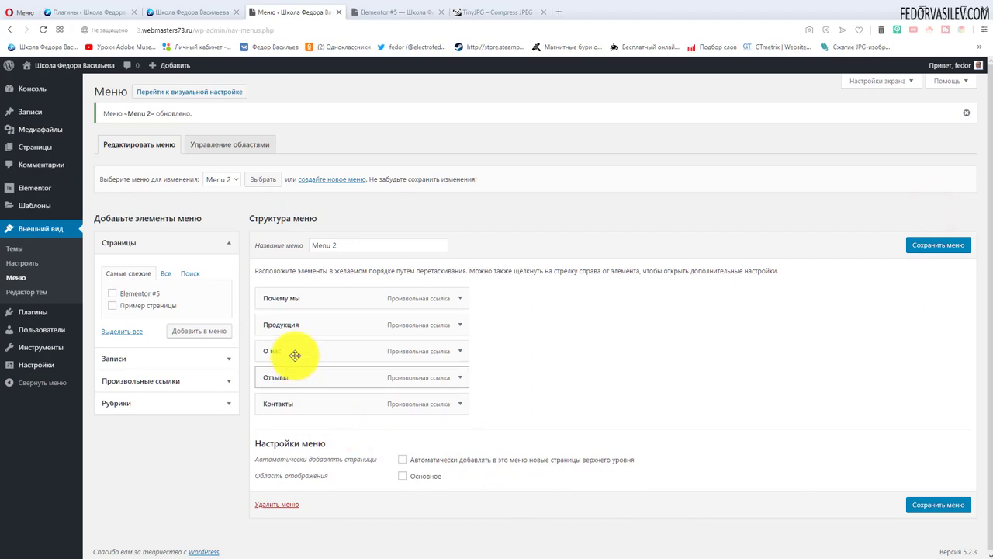
drag(294, 302, 283, 282)
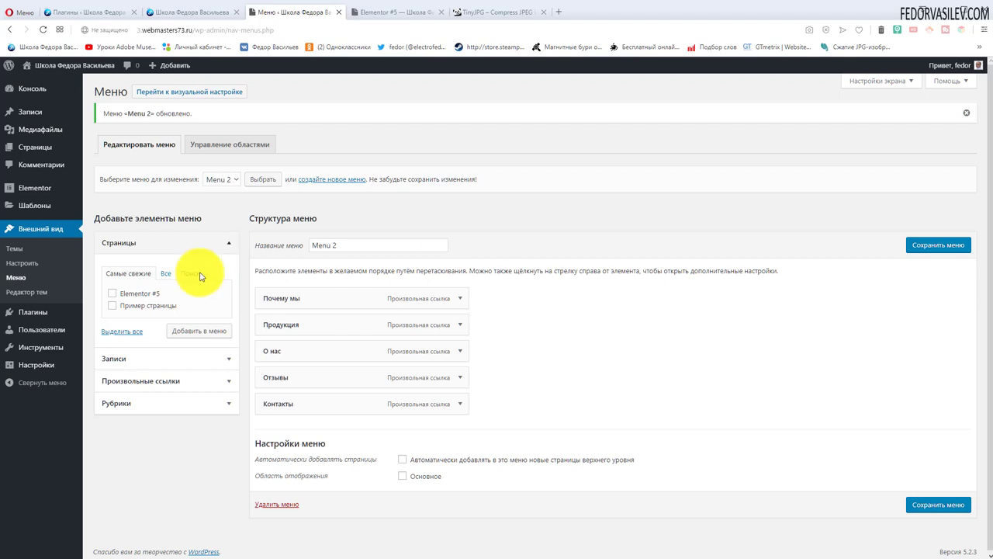
Find the plugin NavMenu Addon For Elementor among the new plugins, then install and activate it
mouse_move(47, 310)
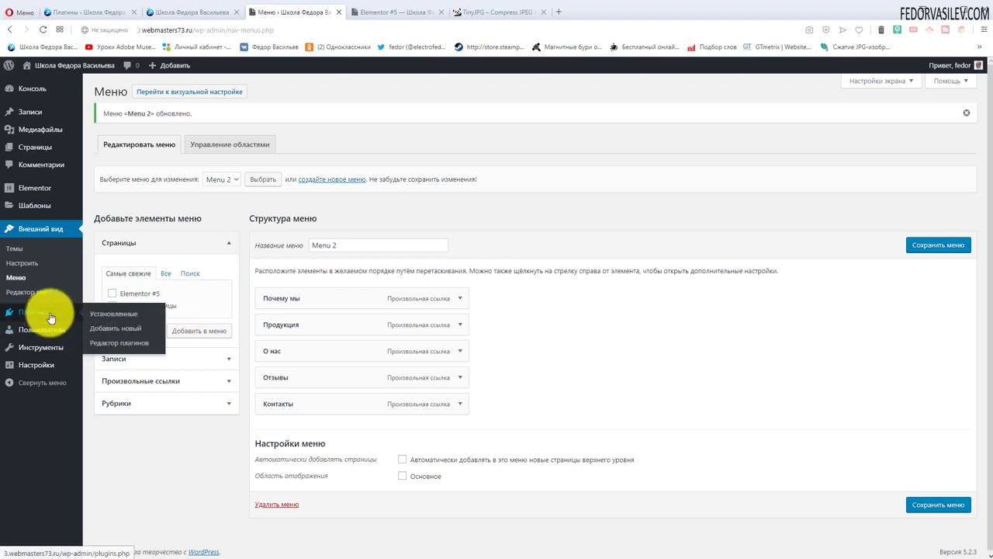
click(128, 326)
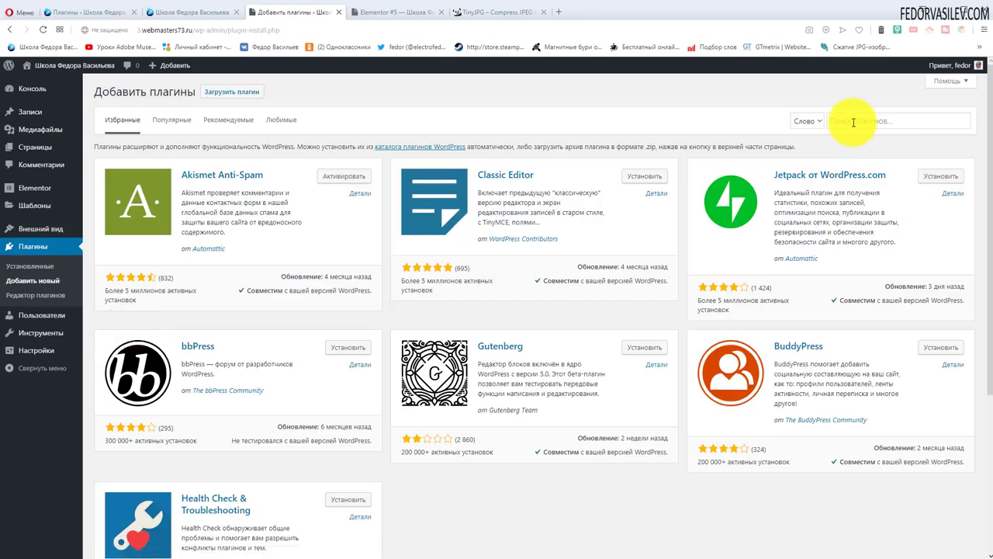
right_click(854, 122)
click(868, 200)
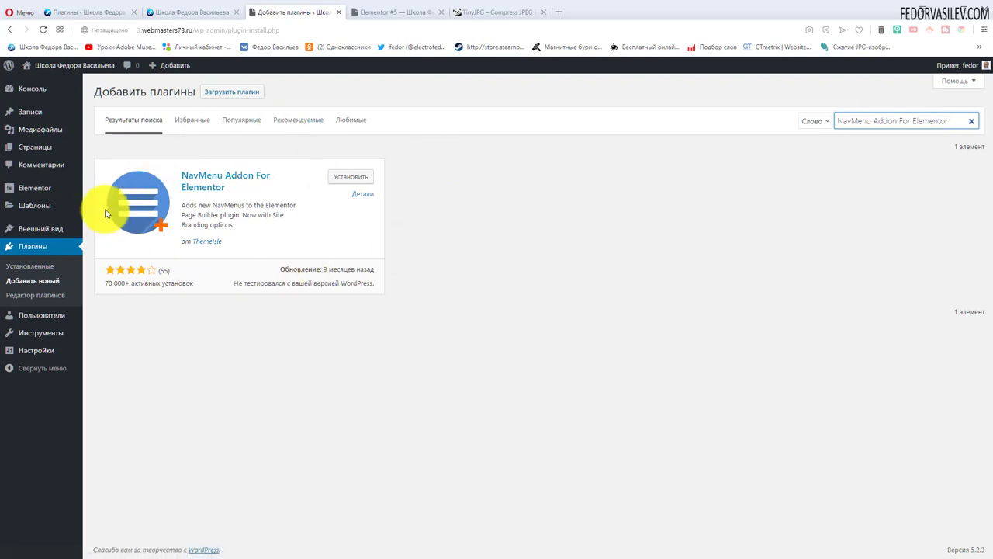
click(349, 177)
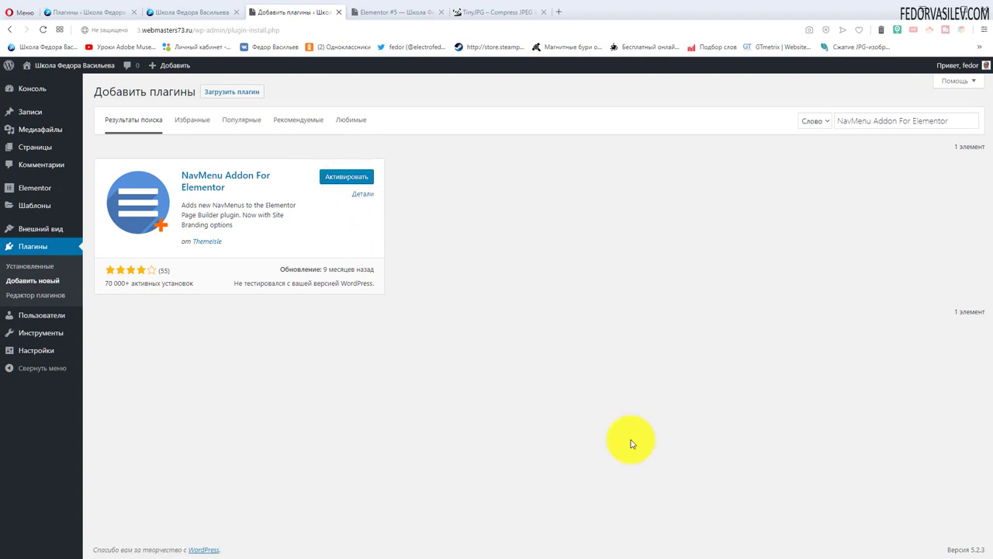
click(345, 178)
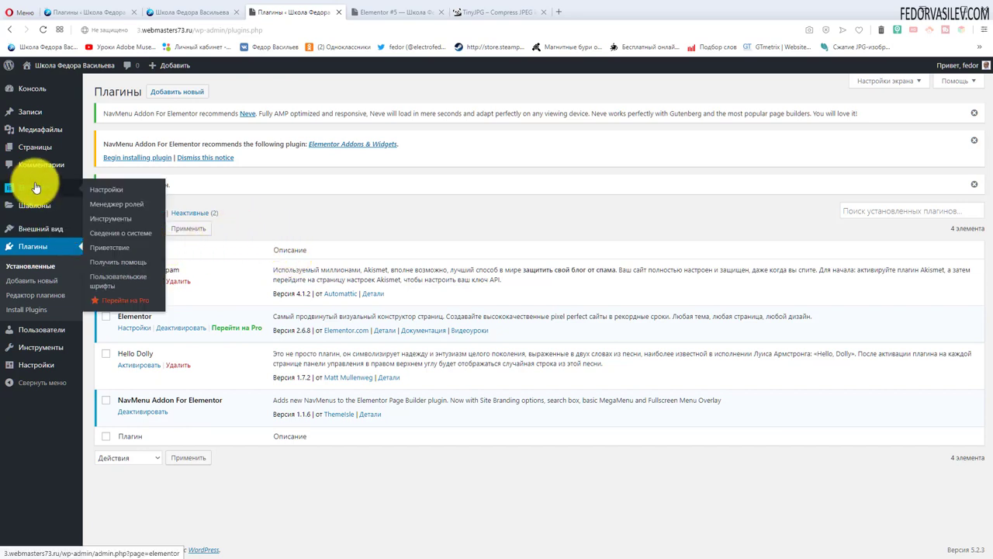
Open the Elementor #5 page in the Elementor editor and place a Default Navmenu widget in the header's empty column
mouse_move(76, 151)
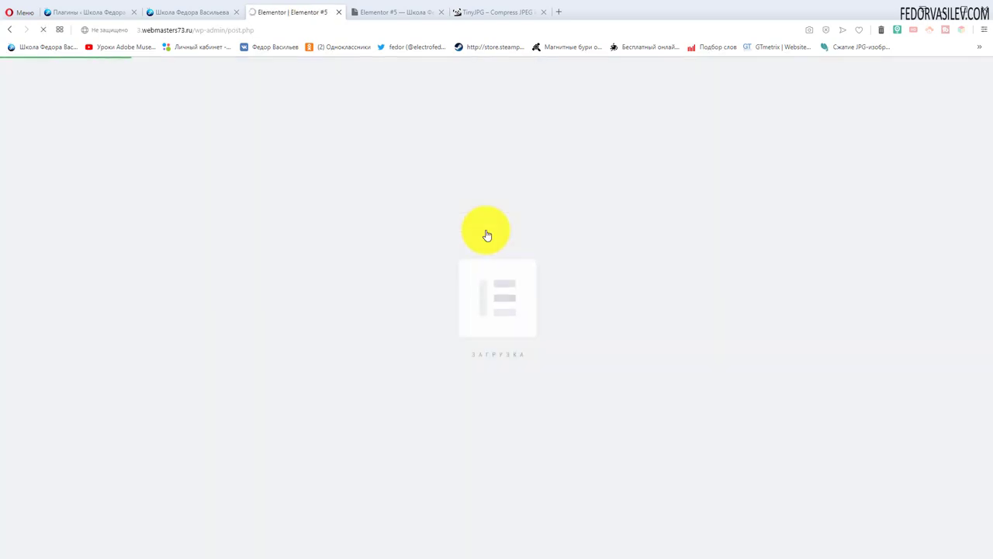
scroll(107, 194, down, 10)
scroll(109, 191, down, 5)
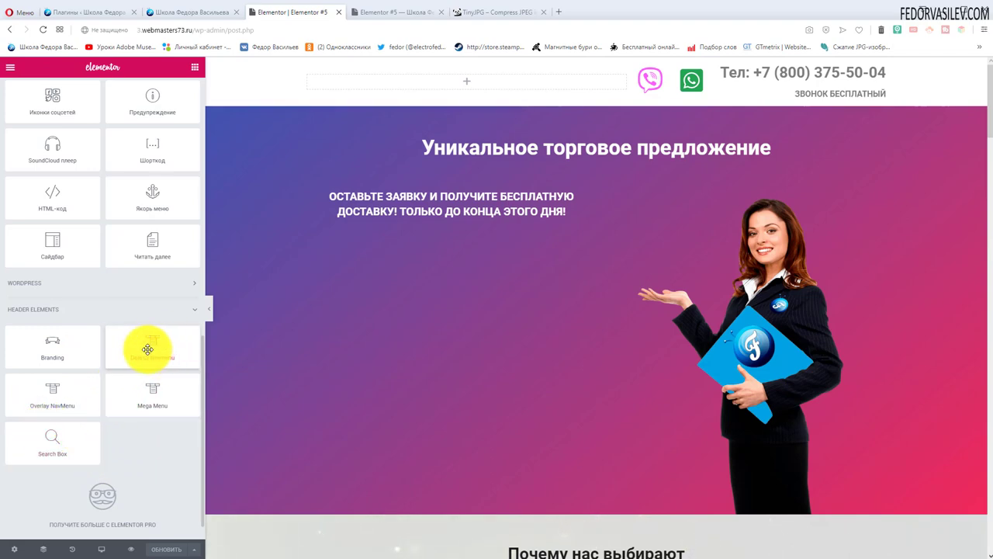
drag(146, 345, 472, 80)
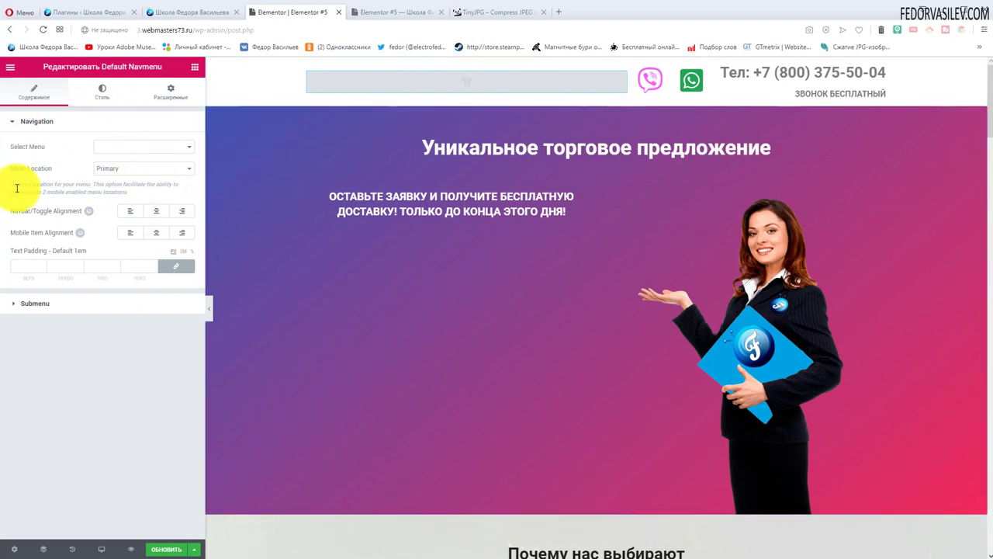
Assign Menu 2 to the header's Default Navmenu widget and update the page
click(109, 148)
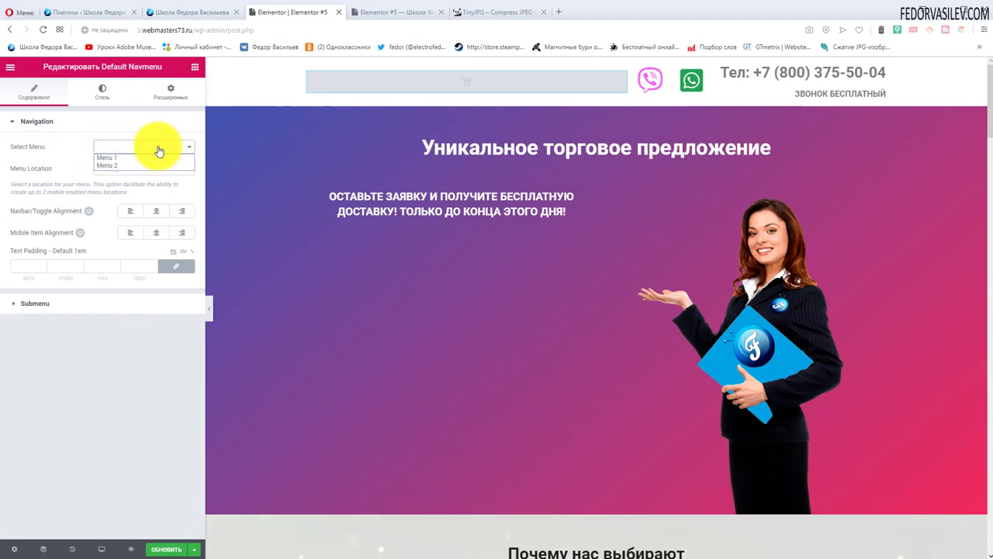
click(106, 165)
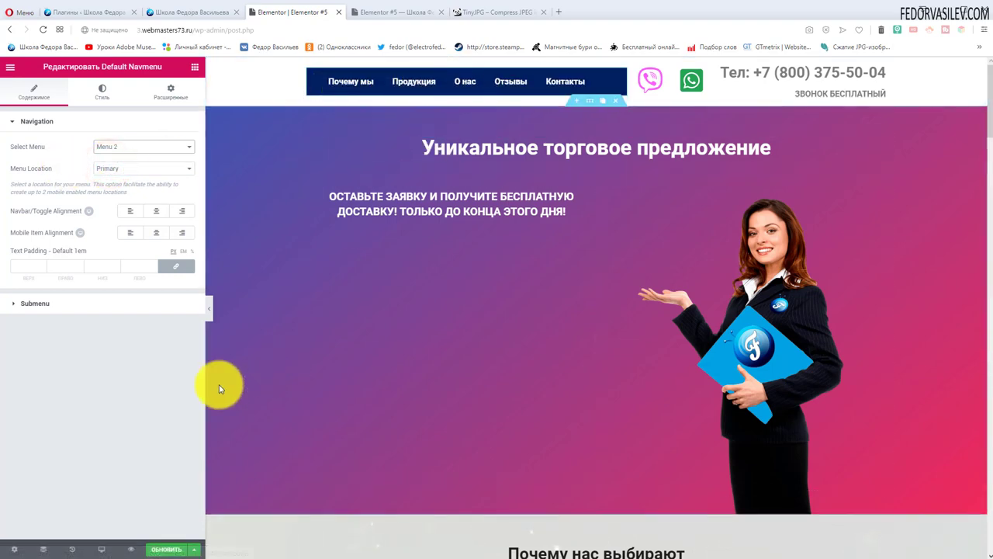
click(165, 550)
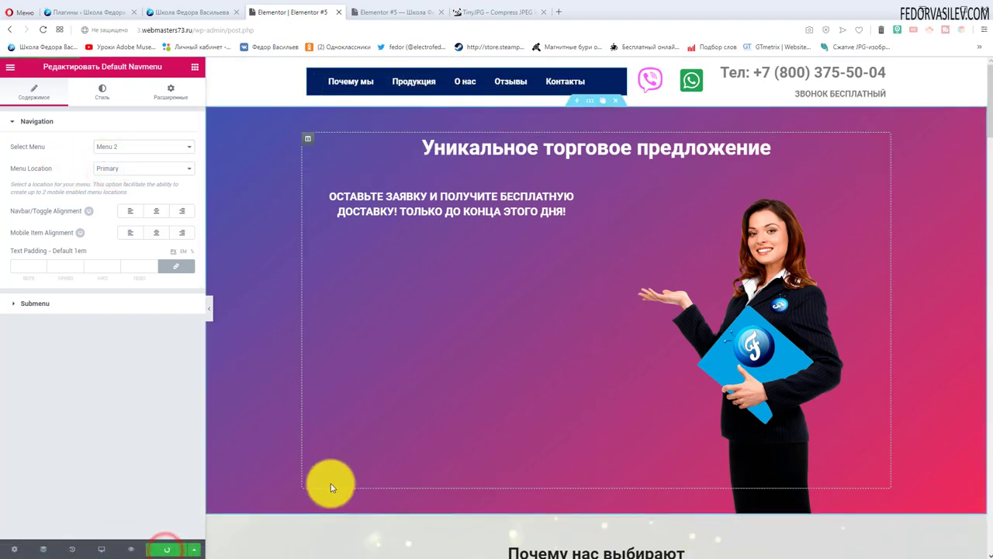
Test the «Почему мы» and «Продукция» links in the header menu of the published page
click(397, 12)
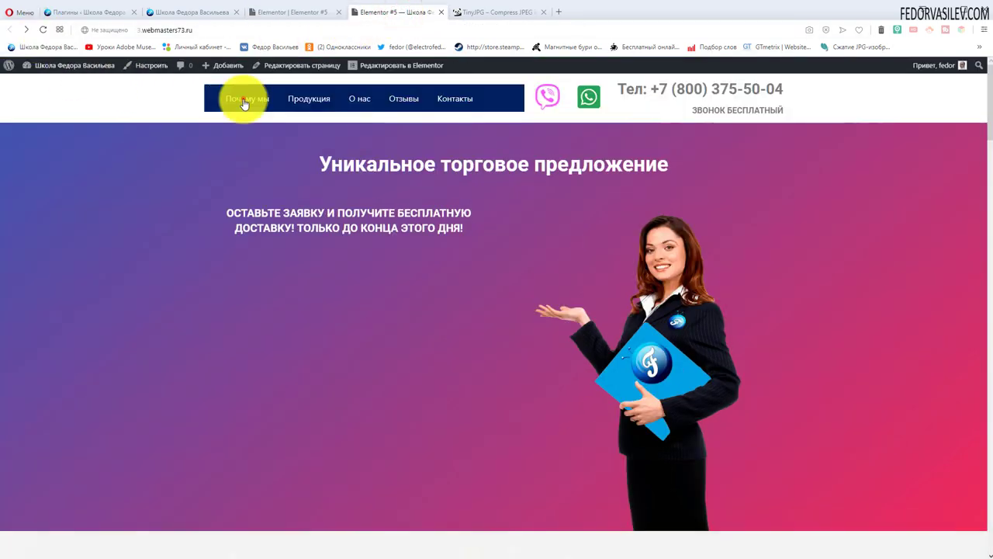
click(244, 98)
click(299, 100)
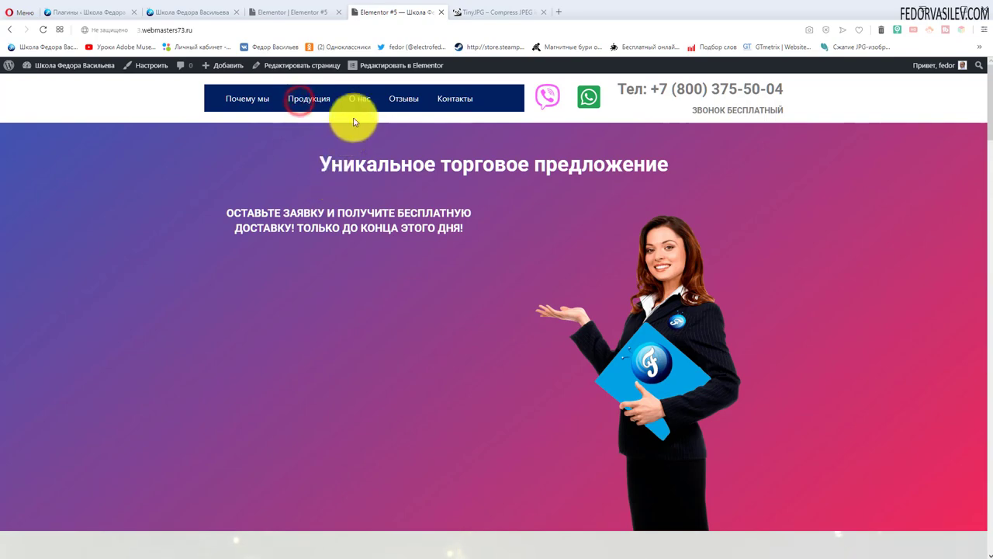
scroll(303, 290, down, 2)
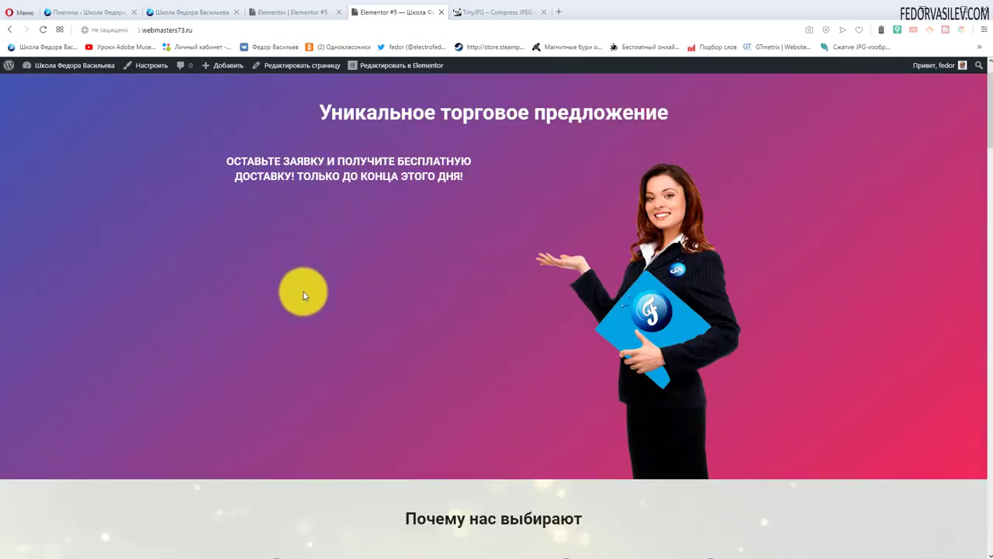
scroll(261, 283, up, 2)
click(241, 101)
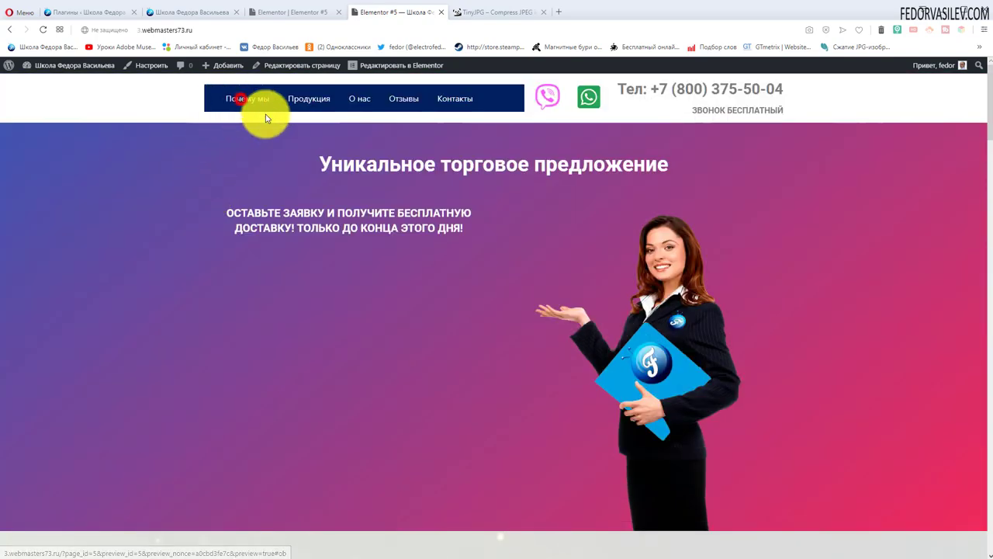
click(301, 101)
In the Elementor editor, insert a «Якорь меню» widget above the heading «Почему нас выбирают»
key(ctrl+Tab)
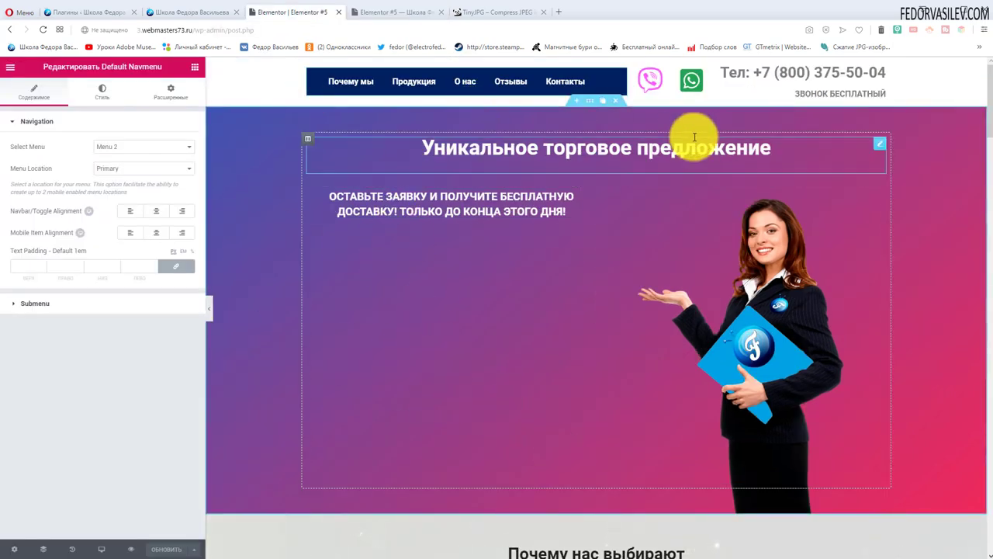
click(13, 68)
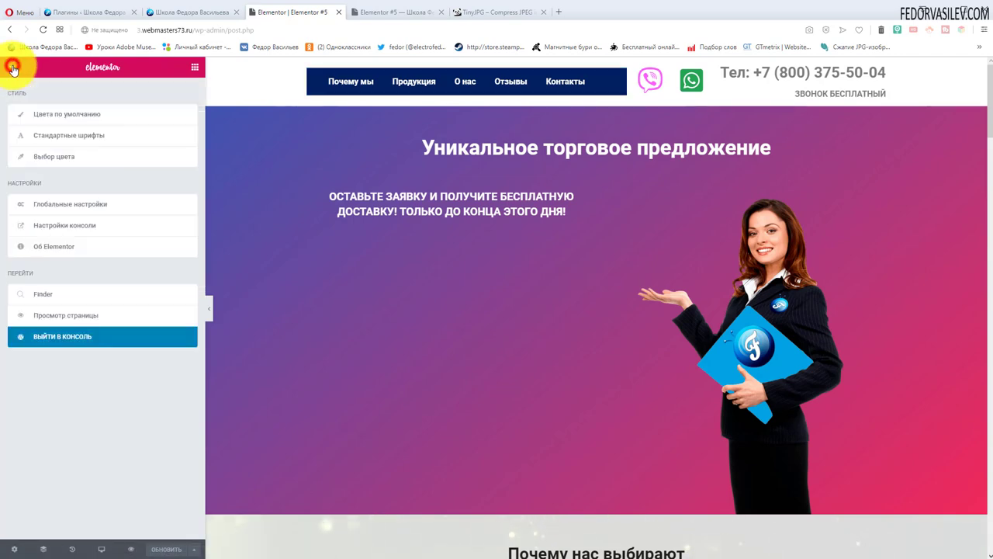
click(11, 68)
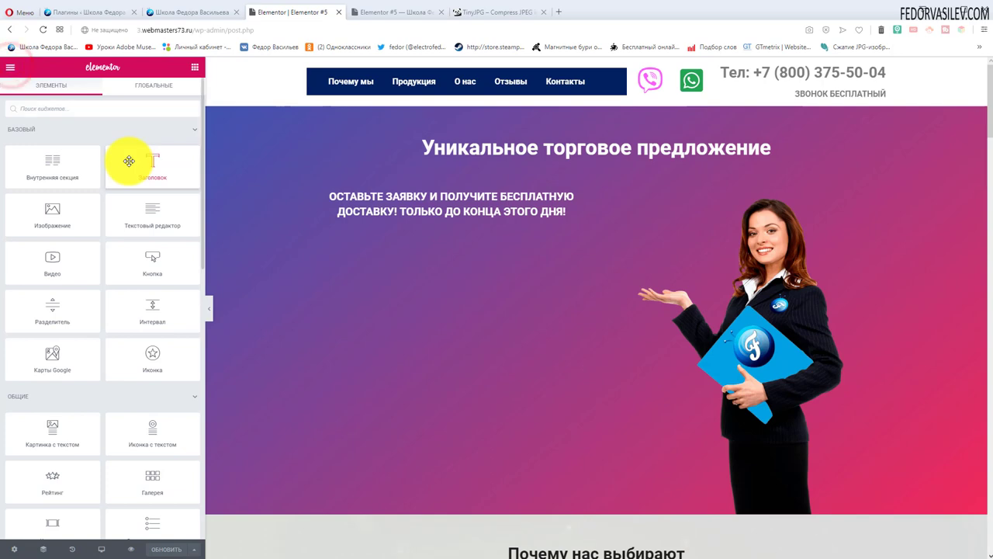
scroll(129, 160, down, 5)
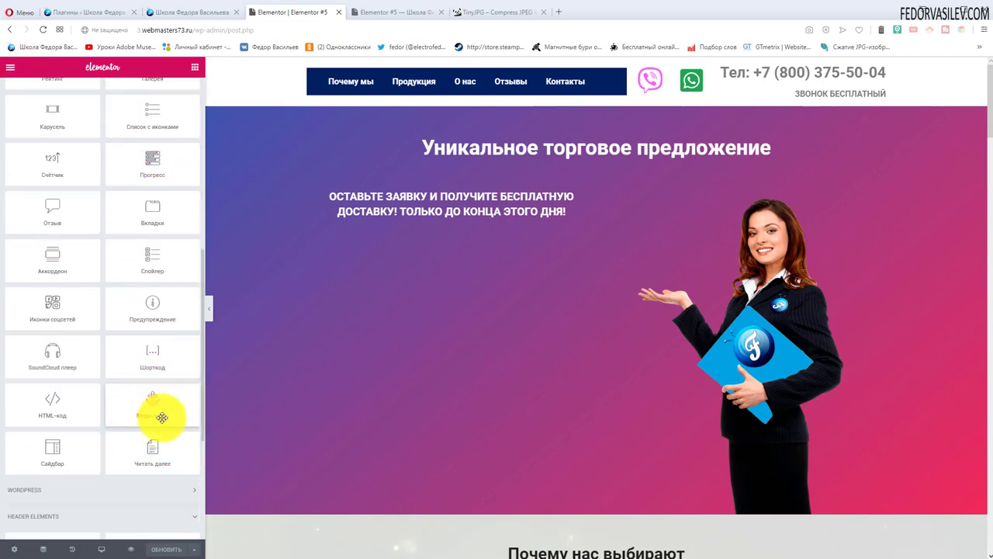
drag(150, 406, 461, 120)
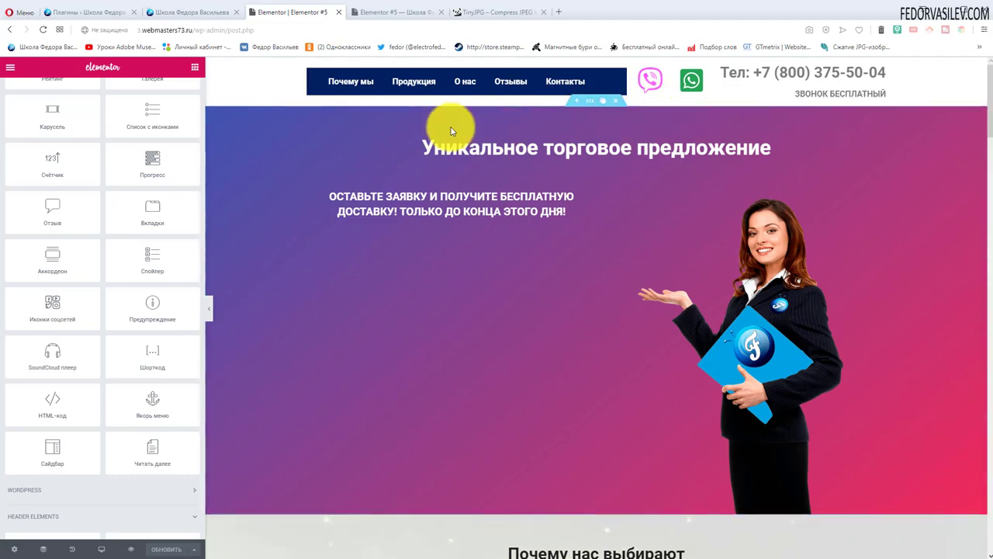
scroll(437, 238, down, 5)
scroll(476, 295, up, 5)
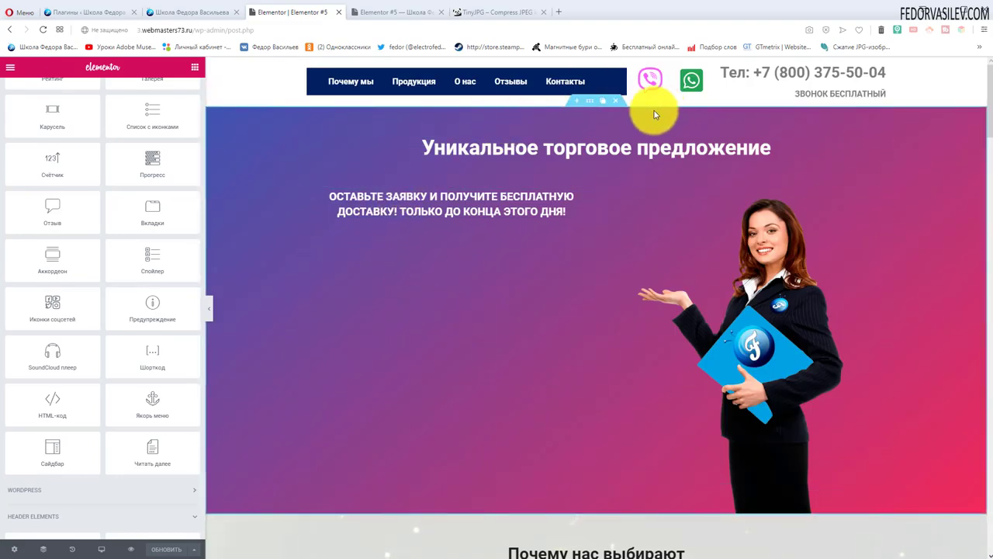
scroll(513, 181, down, 3)
scroll(448, 282, up, 3)
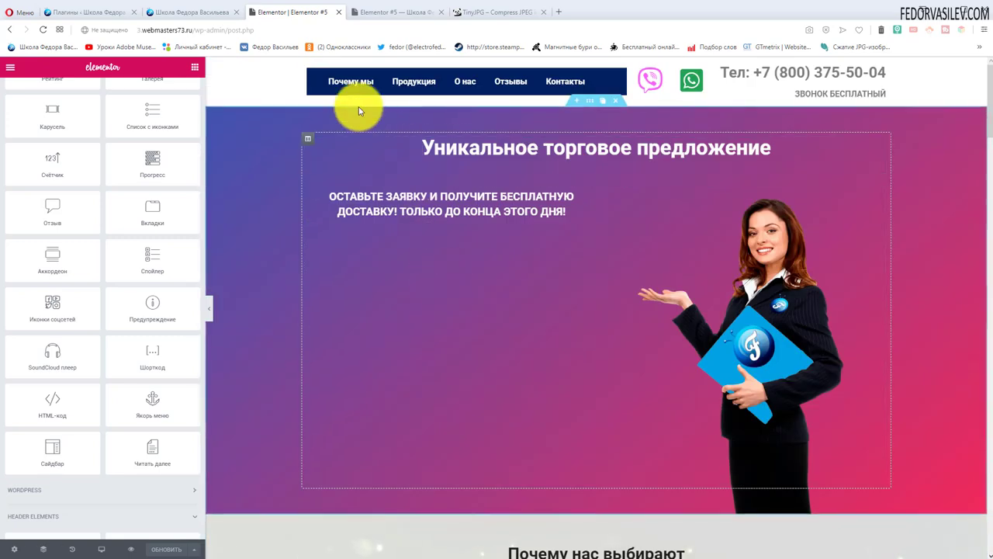
scroll(355, 117, down, 4)
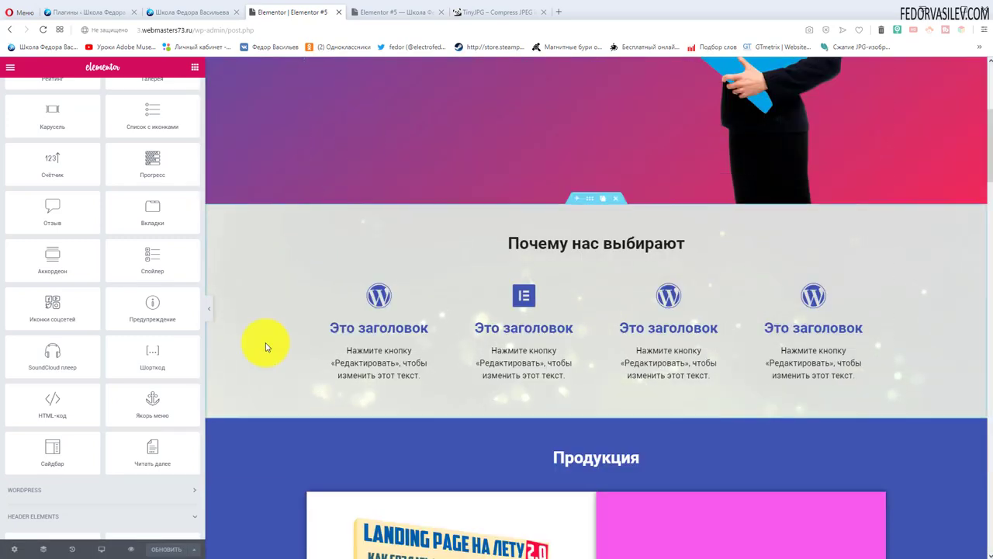
drag(138, 405, 499, 259)
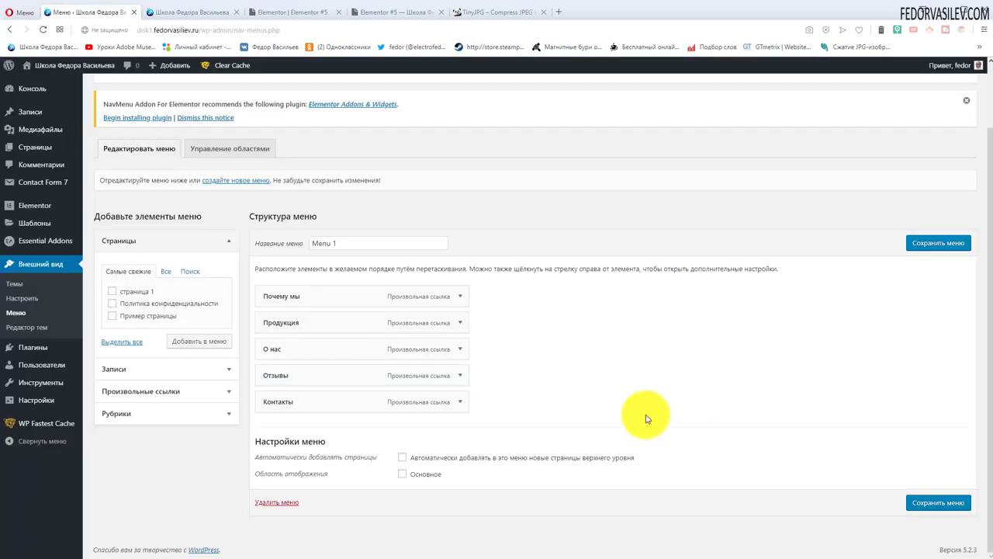
Set the new anchor's ID to ob, copied from the «Почему мы» item's URL in Menu 1, and update the page
click(461, 300)
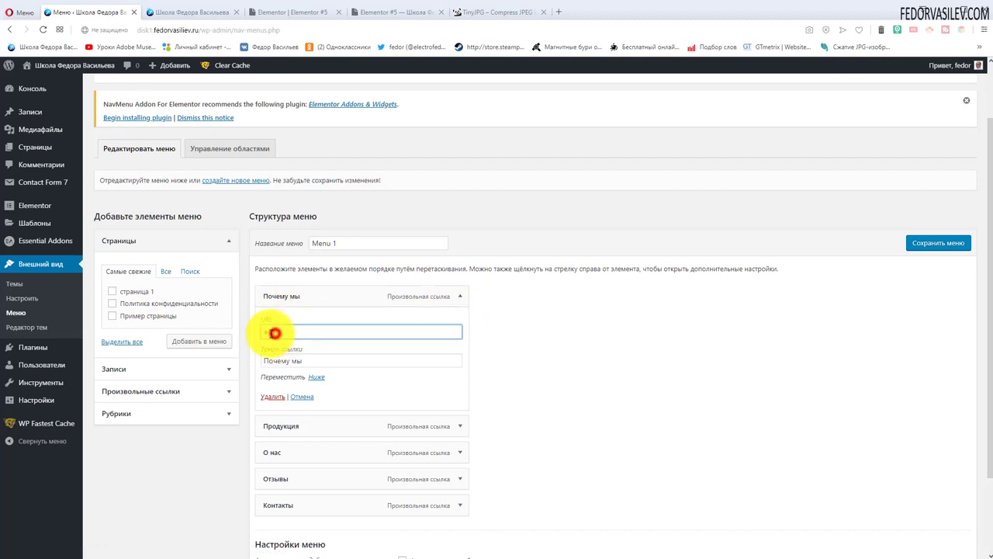
right_click(270, 332)
click(292, 370)
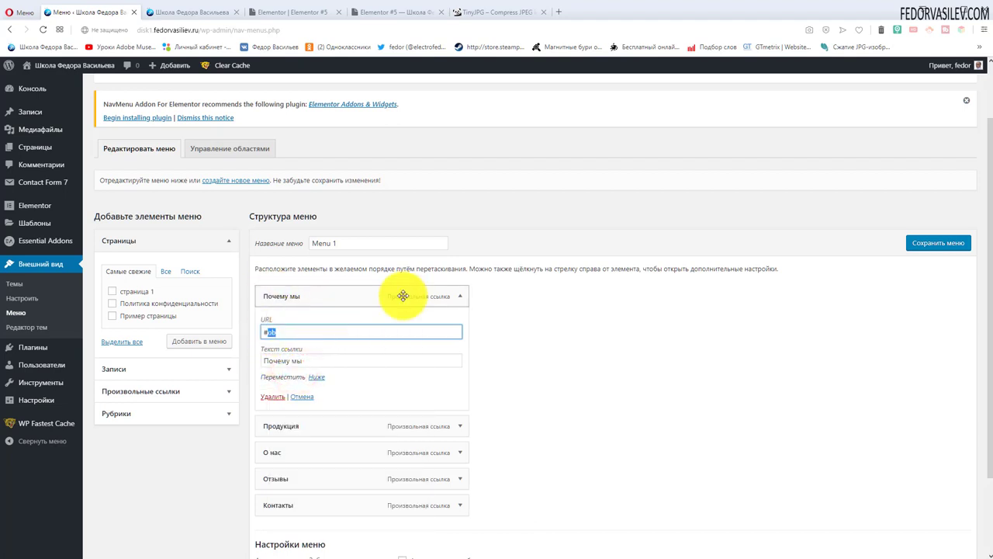
click(314, 13)
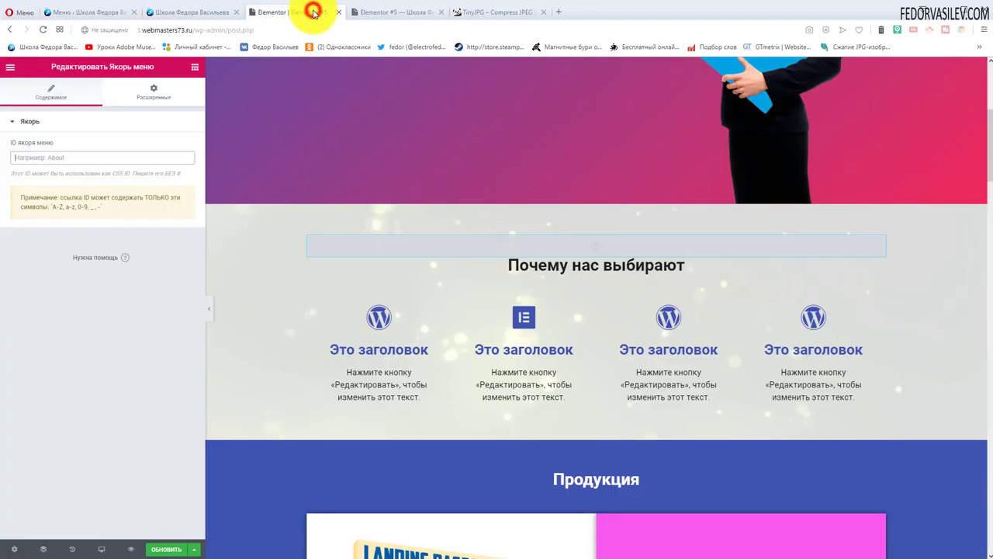
right_click(67, 157)
click(68, 215)
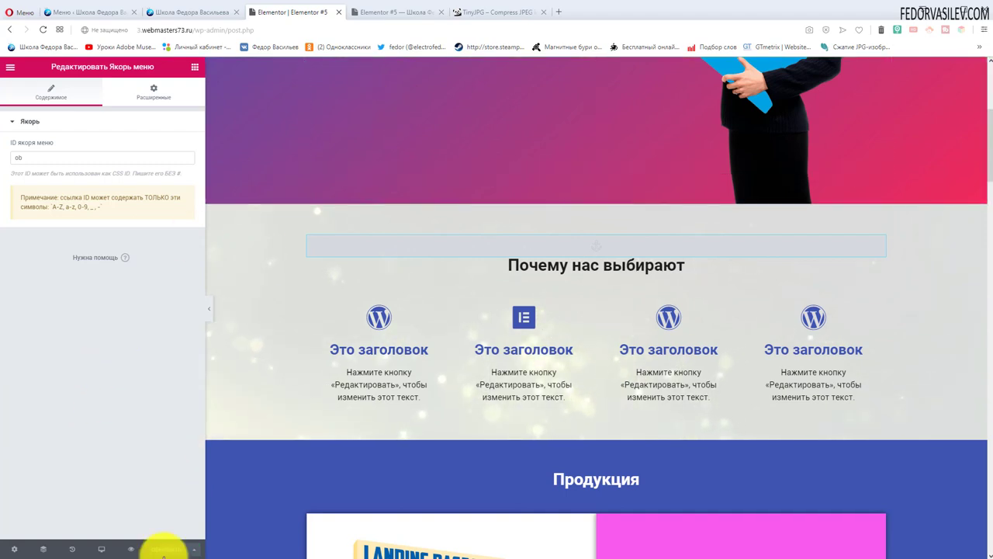
Reload the published page and test the header menu's «Почему мы» link
click(373, 14)
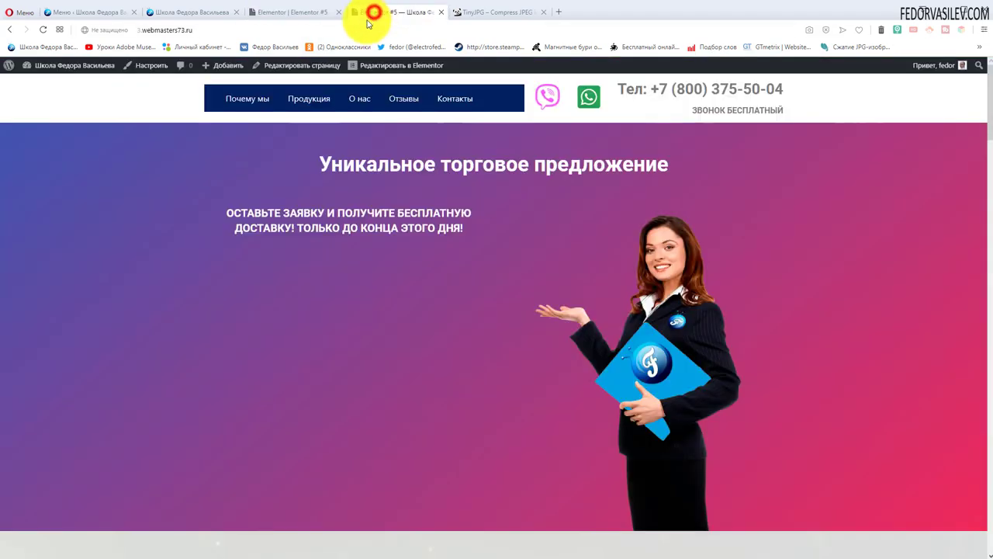
click(44, 30)
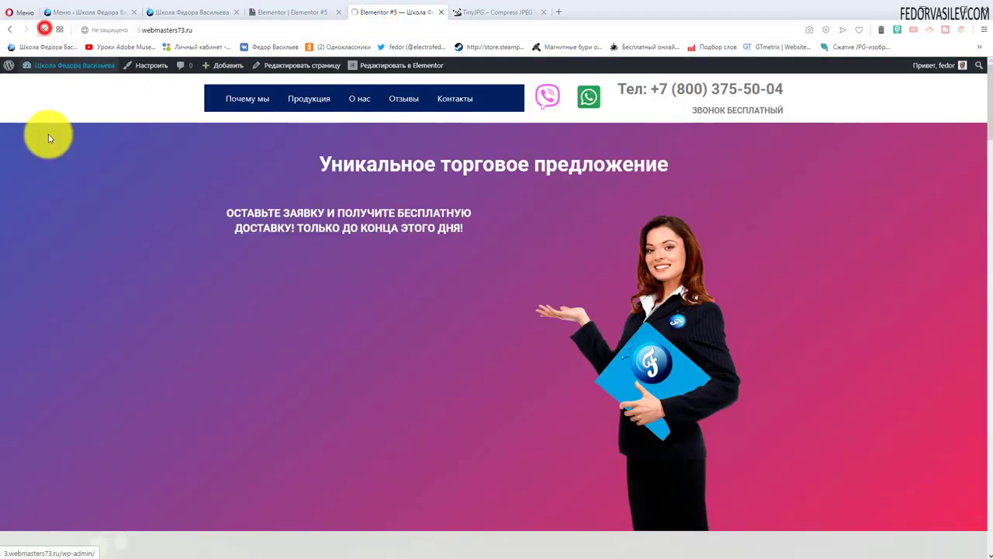
click(243, 105)
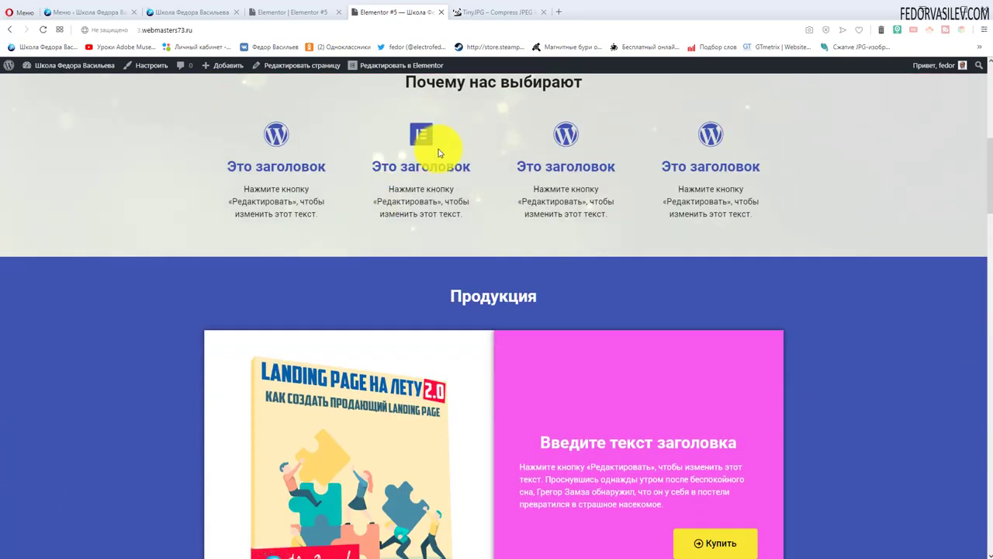
scroll(488, 271, up, 6)
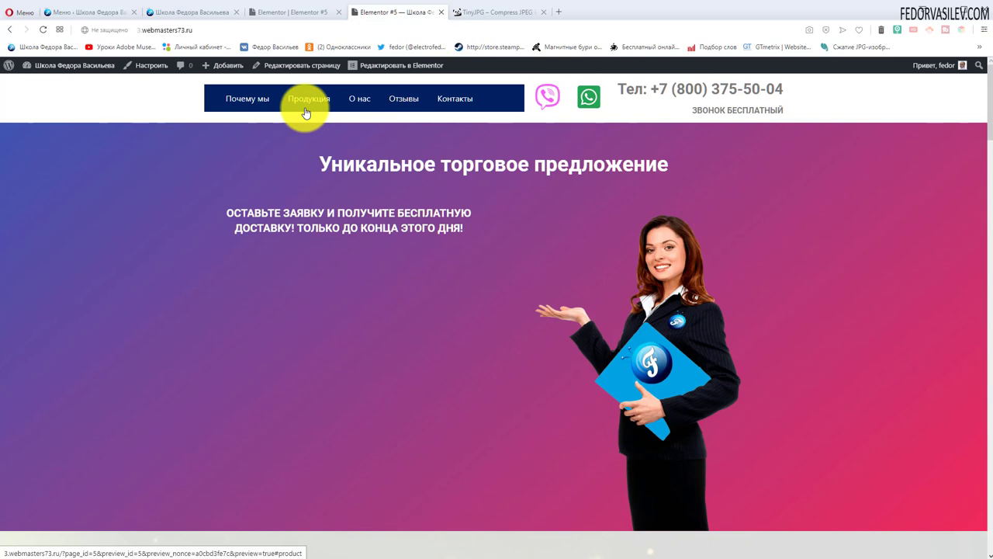
In the Elementor editor, insert a «Якорь меню» widget above the heading «Продукция»
click(276, 16)
scroll(363, 201, down, 3)
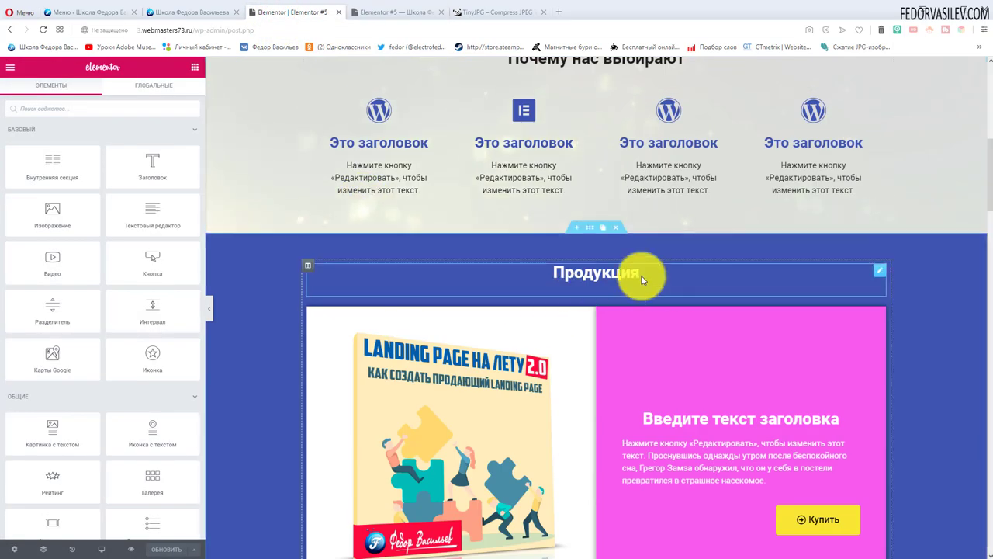
scroll(124, 258, down, 3)
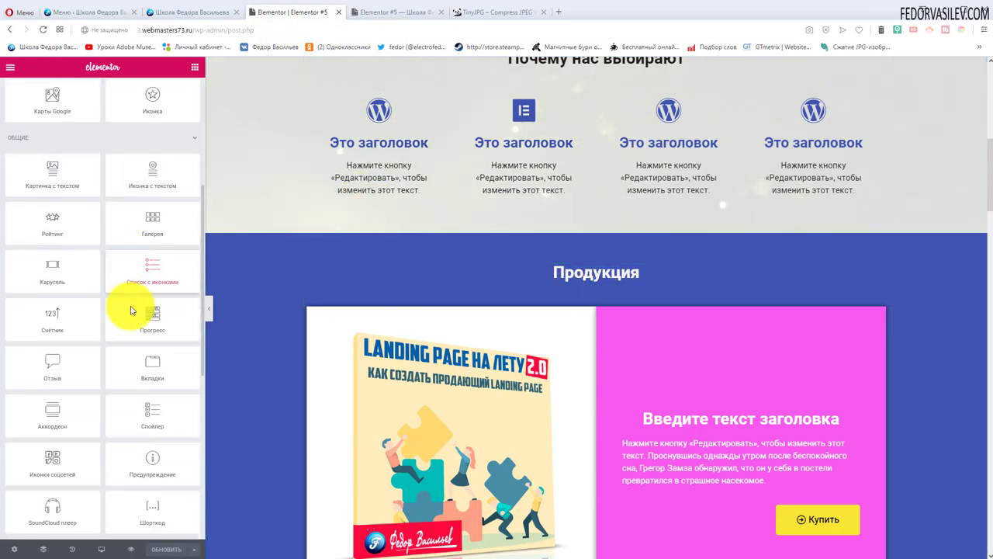
scroll(140, 388, down, 1)
drag(148, 455, 561, 270)
Set the new anchor's ID to product, copied from the «Продукция» item's URL in Menu 1, and update the page
key(ctrl+Tab)
click(458, 296)
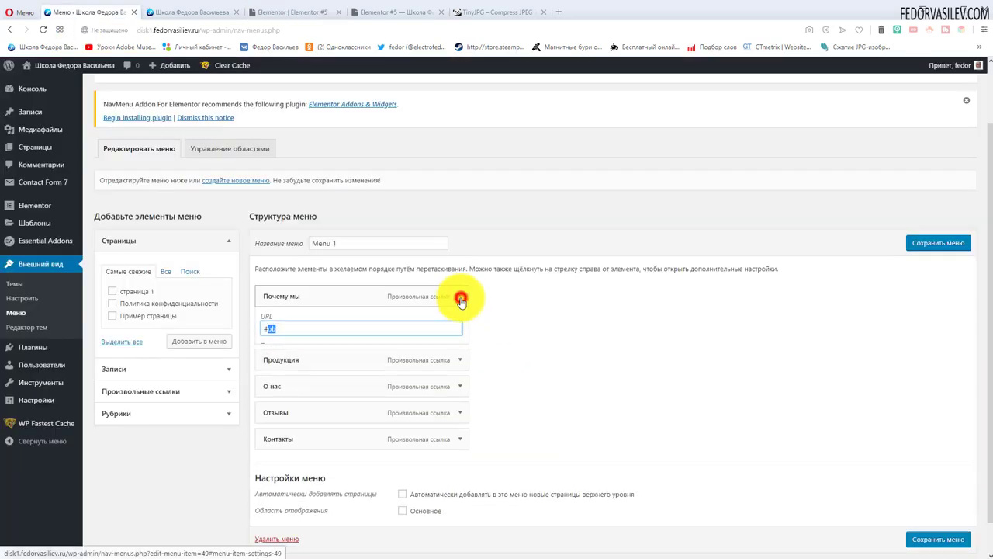
click(461, 323)
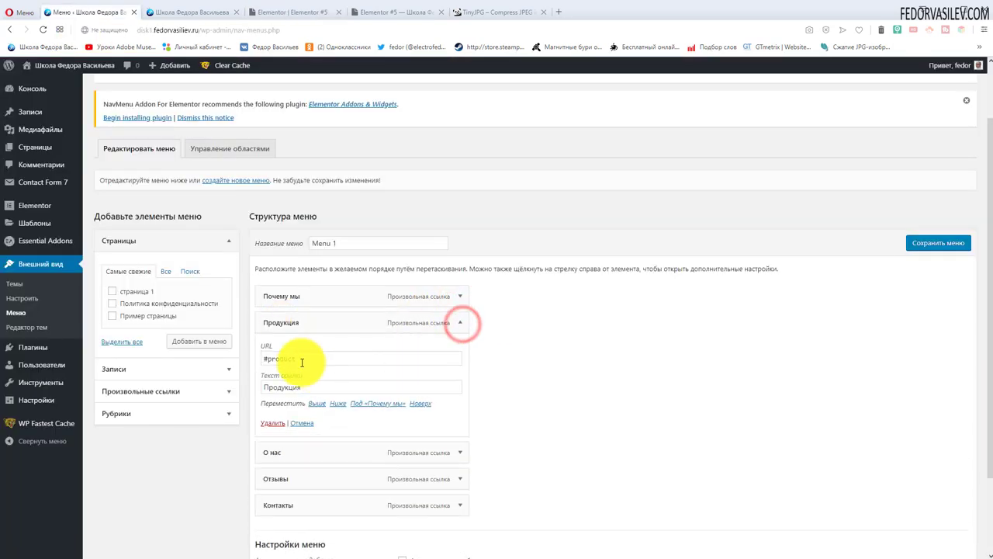
drag(299, 358, 266, 362)
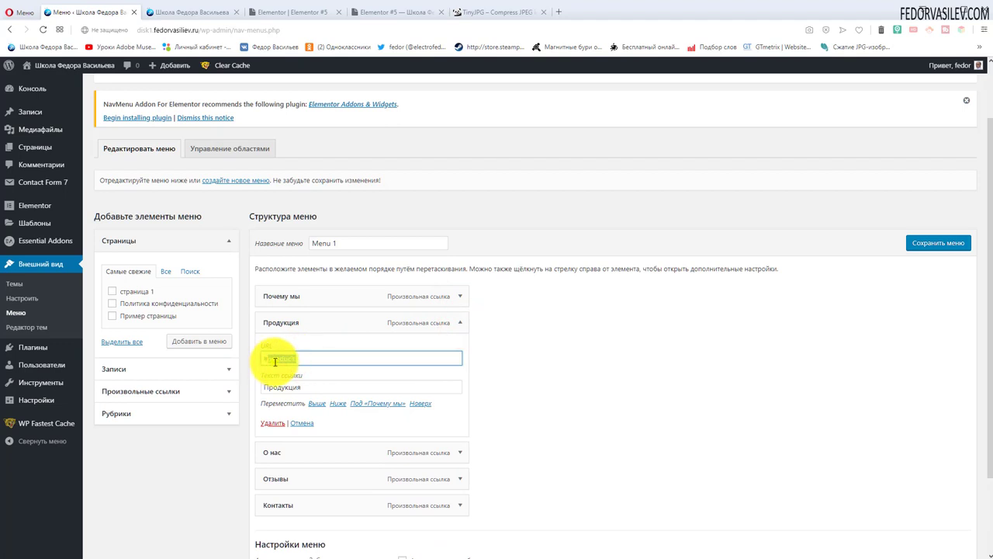
right_click(275, 362)
click(300, 399)
click(296, 11)
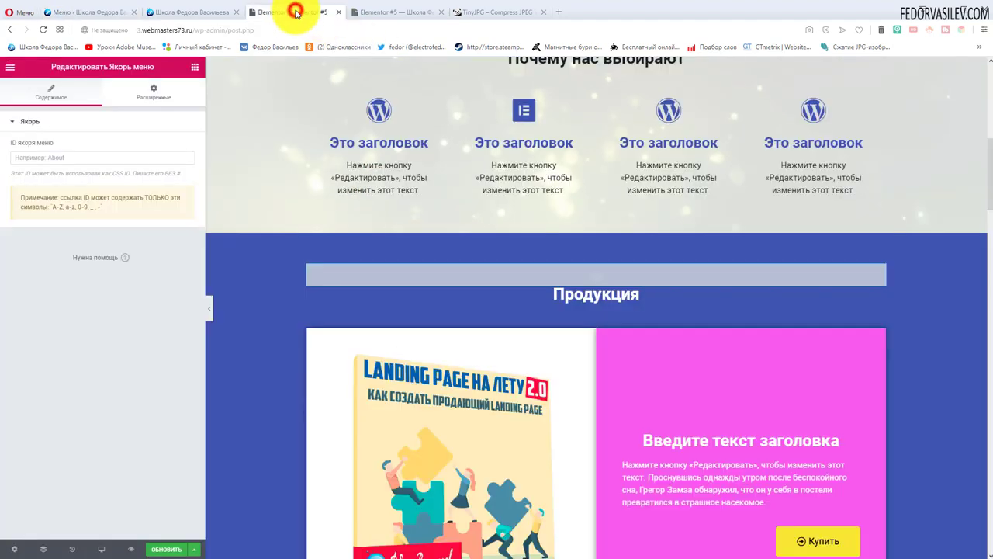
right_click(61, 157)
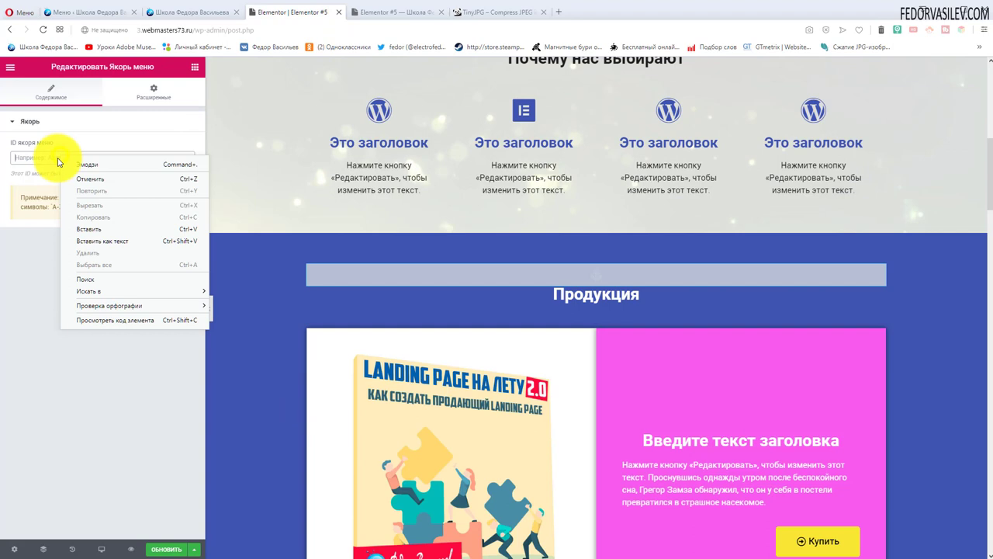
click(88, 230)
click(161, 551)
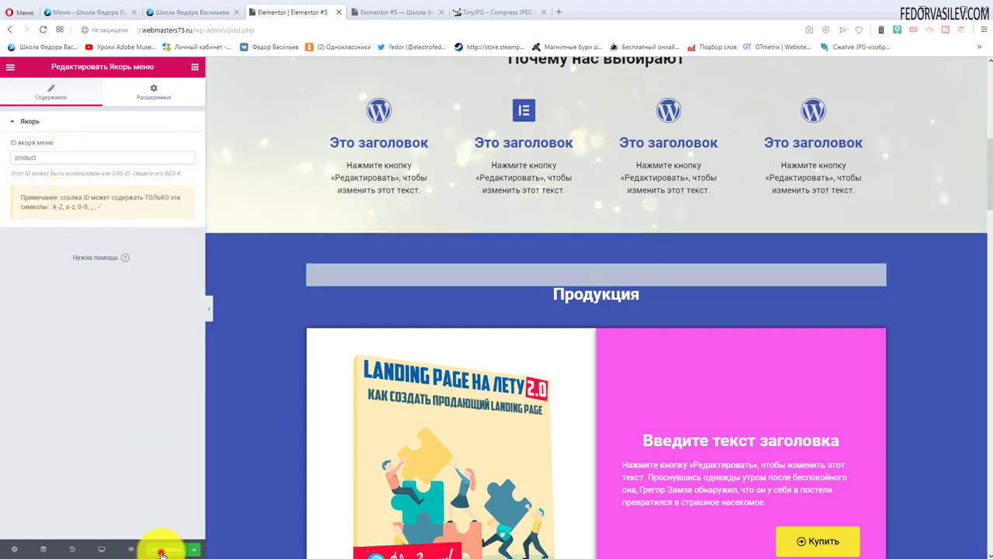
Test the «Продукция» link in the header menu of the published page
click(397, 12)
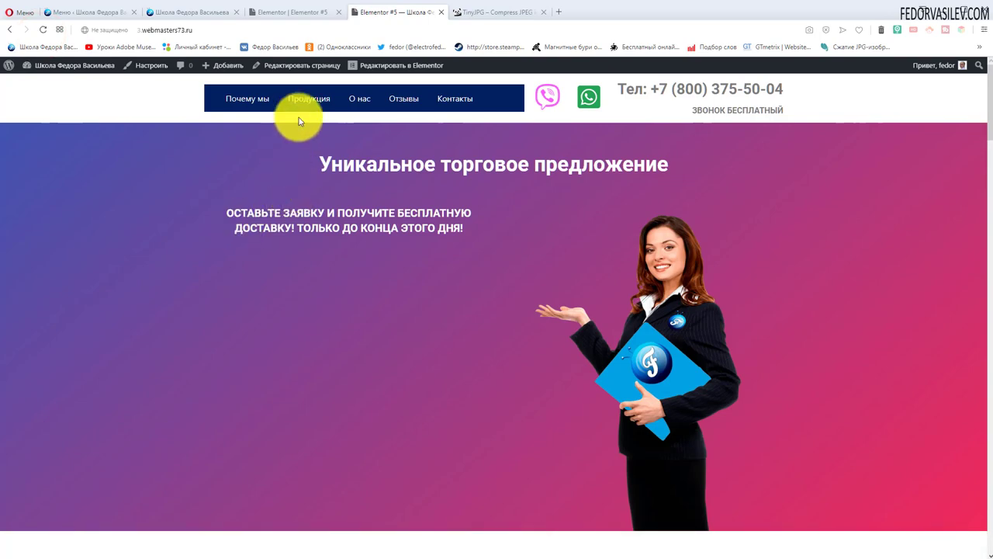
click(307, 98)
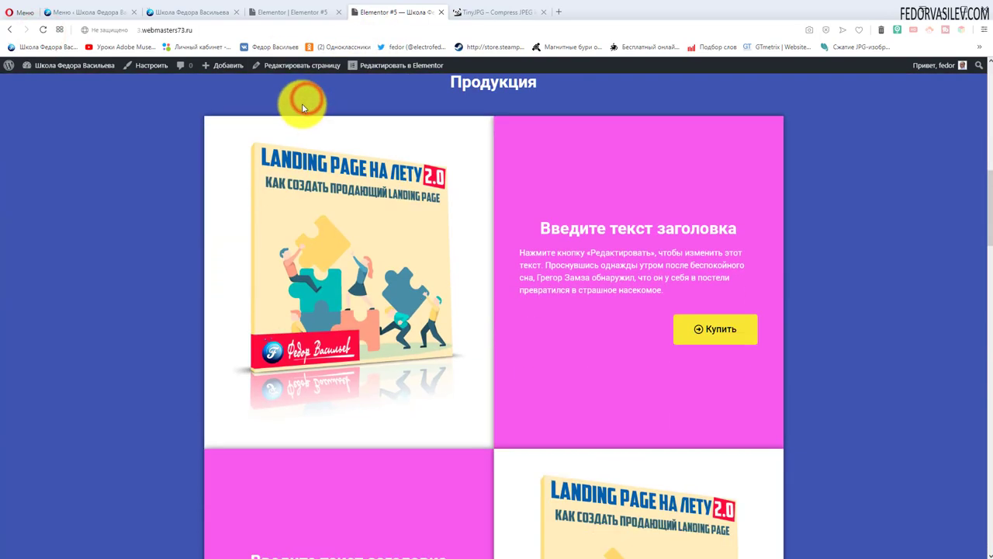
scroll(415, 361, up, 9)
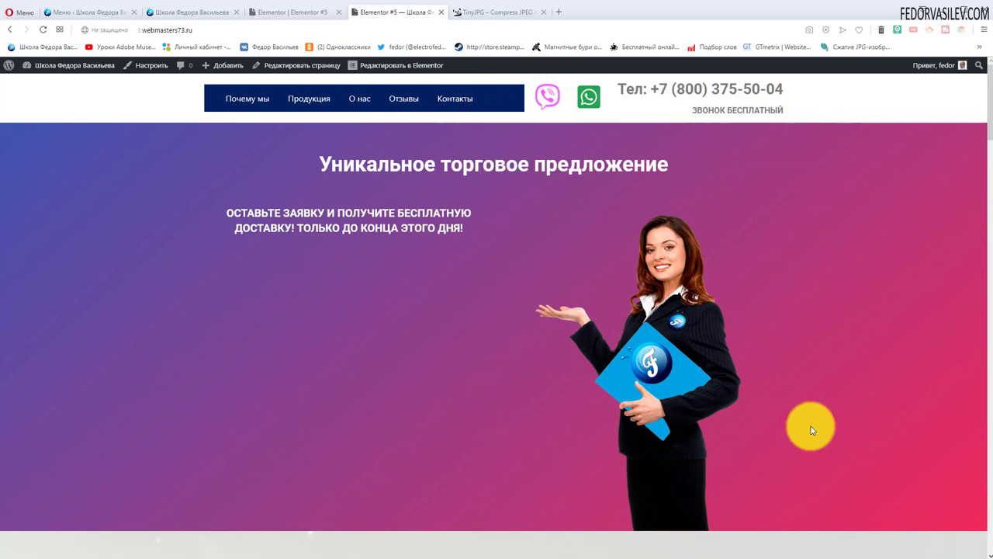
Test the «Контакты», «Отзывы» and «О нас» links in the published page's header menu
click(446, 100)
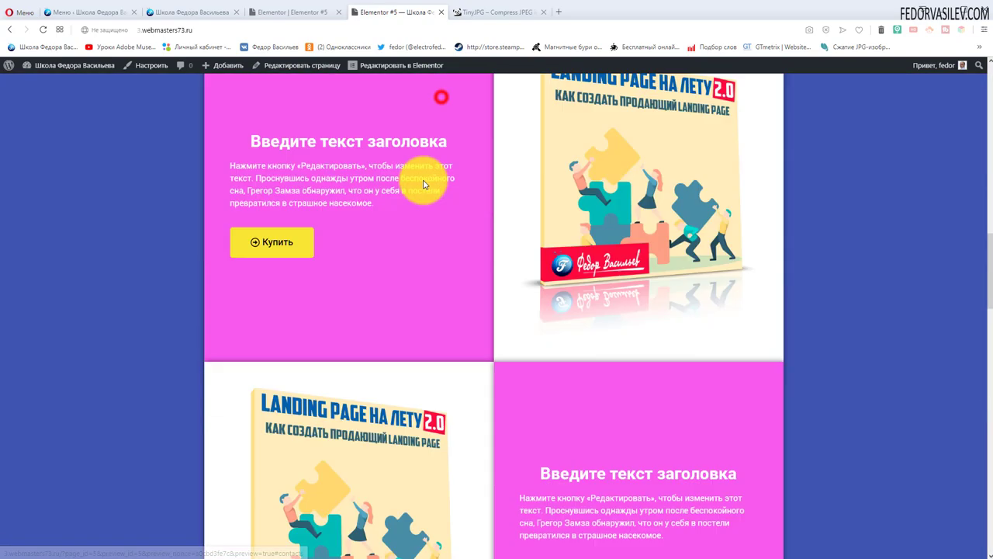
scroll(853, 466, up, 5)
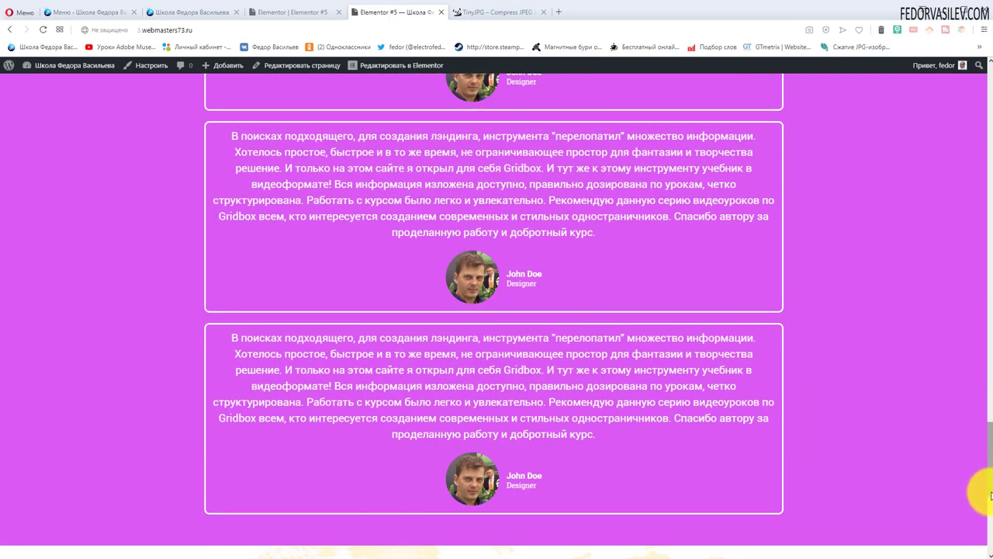
drag(990, 482, 969, 132)
click(384, 89)
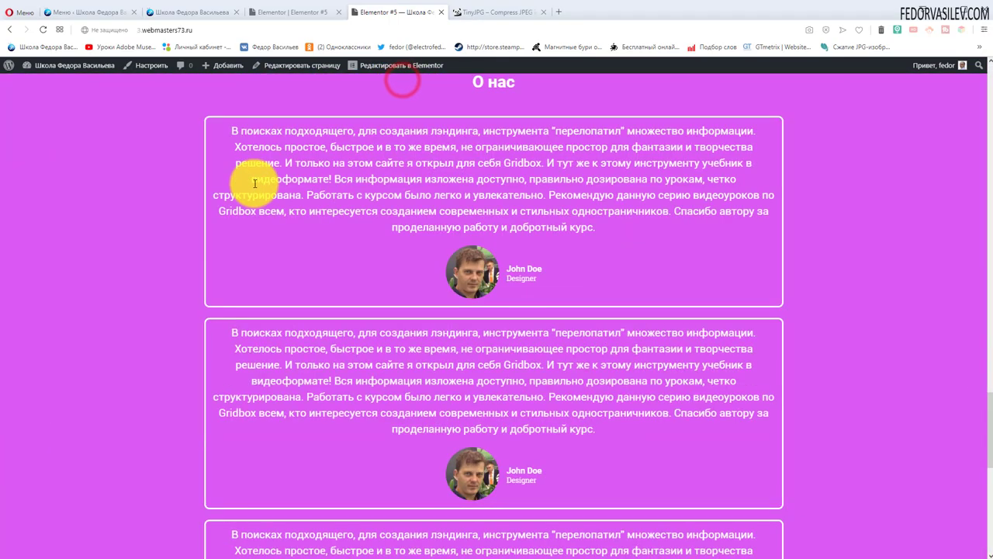
scroll(255, 183, up, 5)
scroll(311, 171, up, 10)
click(355, 98)
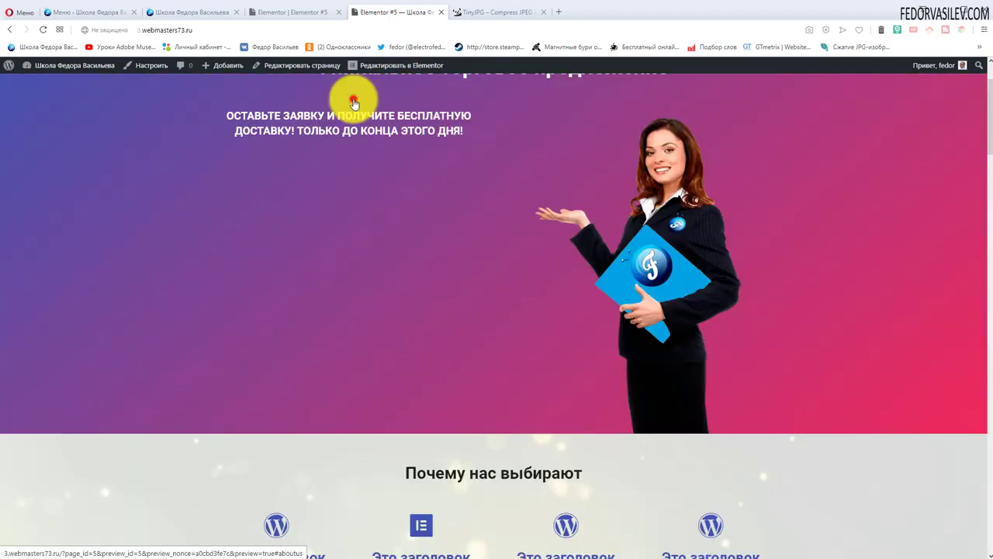
scroll(400, 330, up, 10)
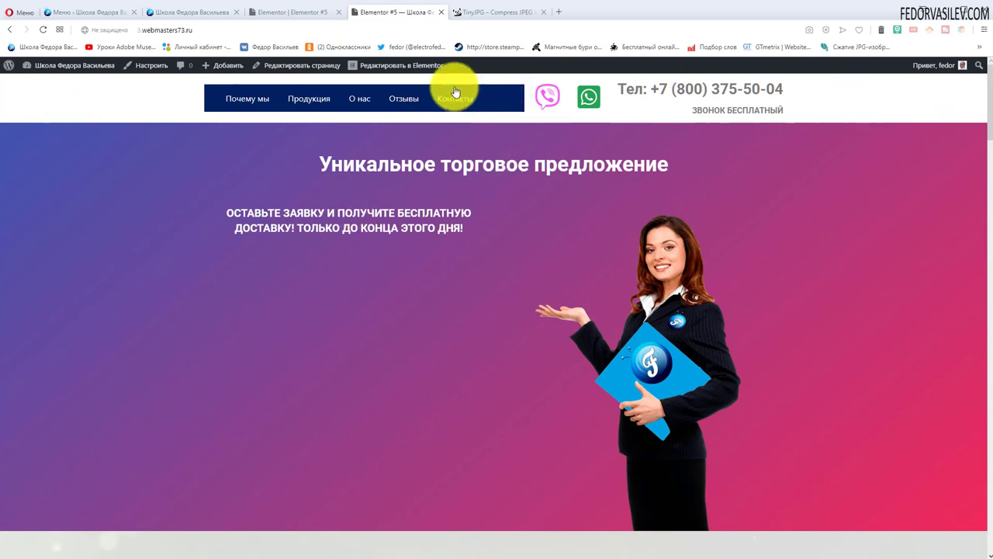
In the Elementor editor, set the Navbar Background of the header's Default Navmenu widget to white
key(ctrl+Tab)
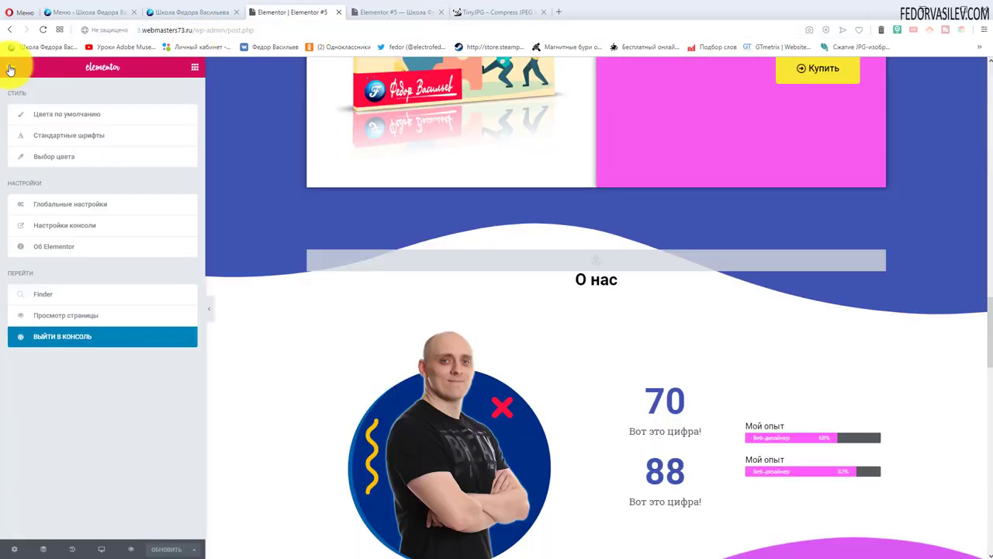
scroll(355, 333, up, 15)
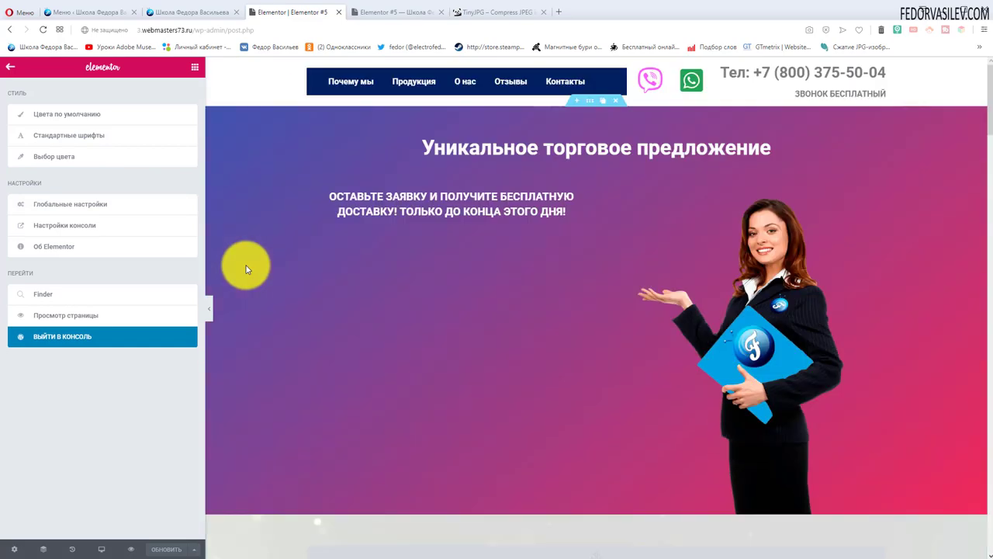
click(621, 79)
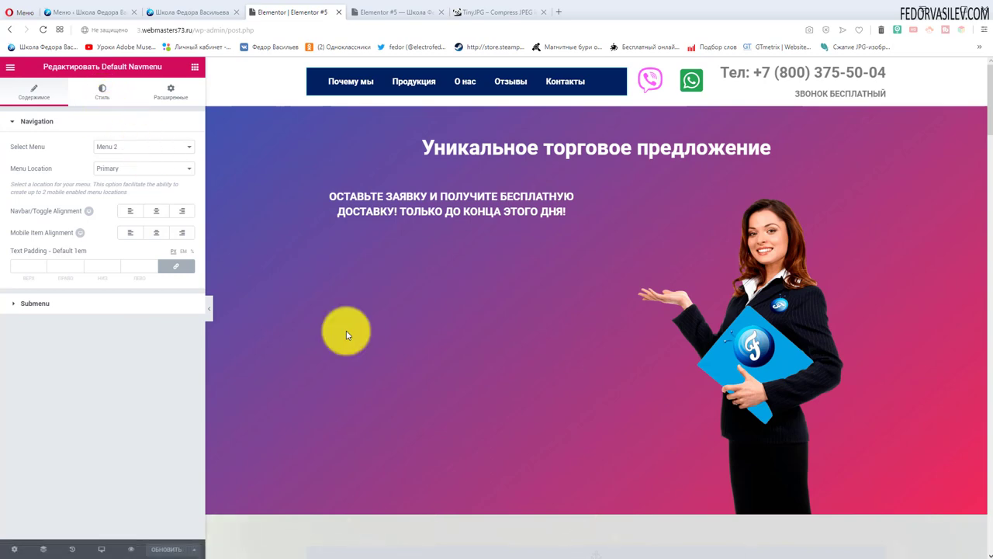
click(104, 97)
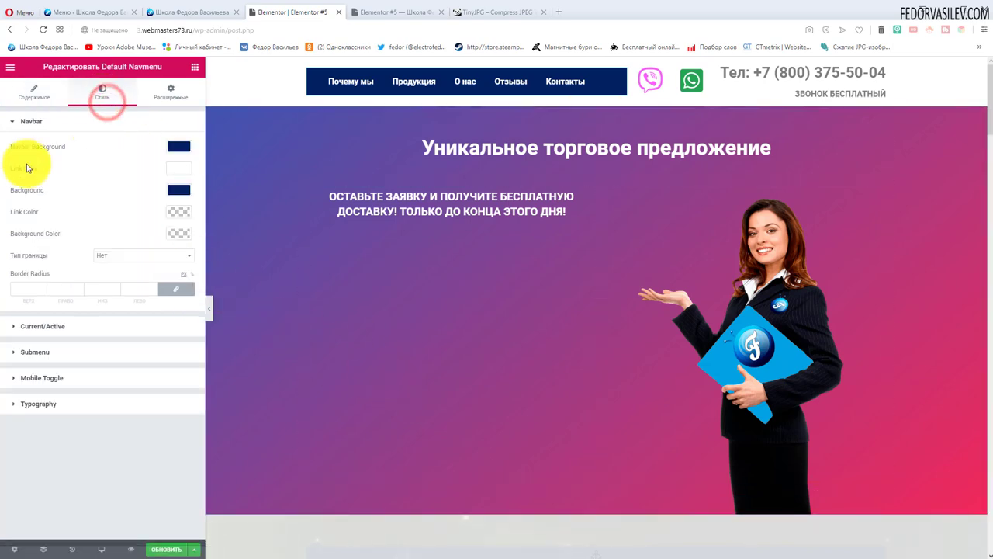
click(177, 149)
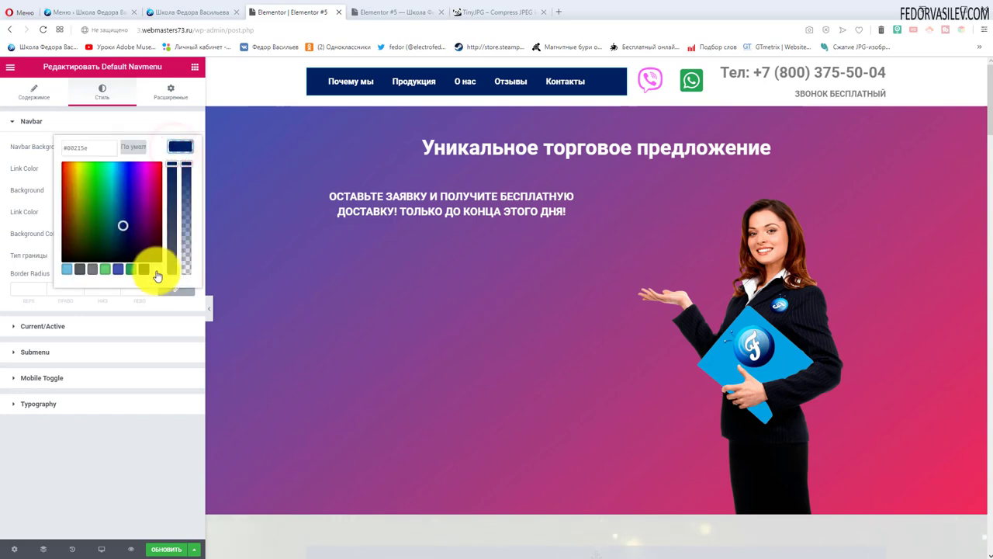
click(157, 272)
click(109, 118)
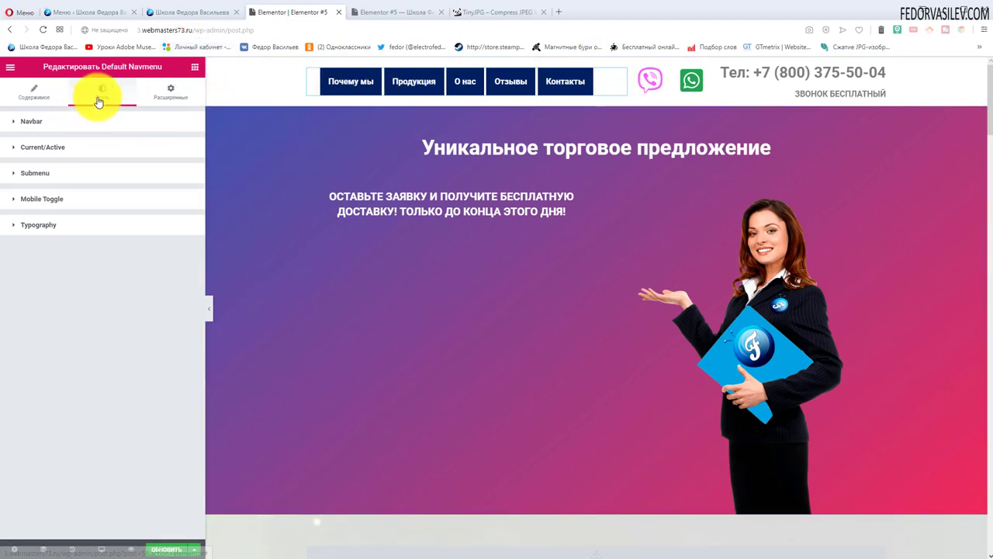
Set the Background colour in the Default Navmenu's Navbar style to white, #ffffff
click(48, 125)
click(179, 190)
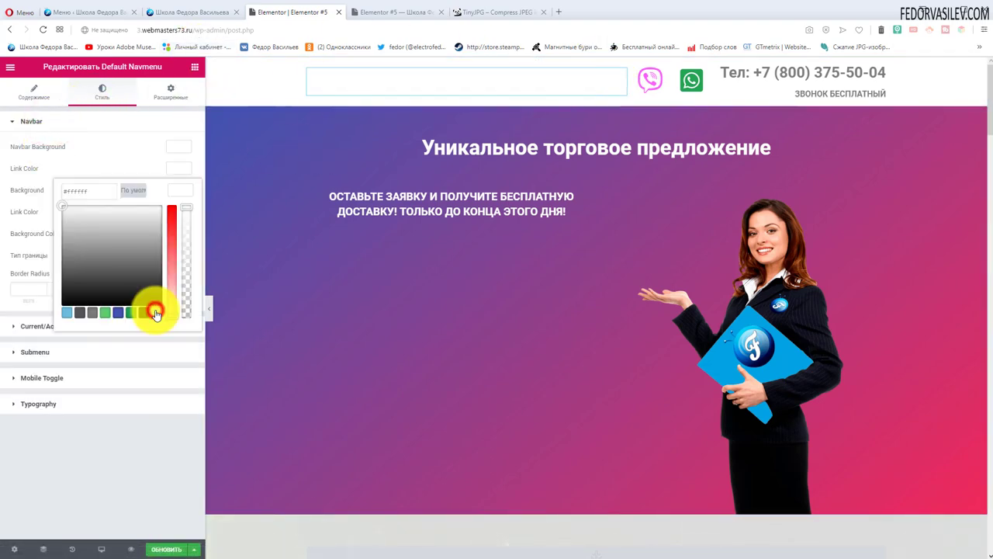
click(104, 162)
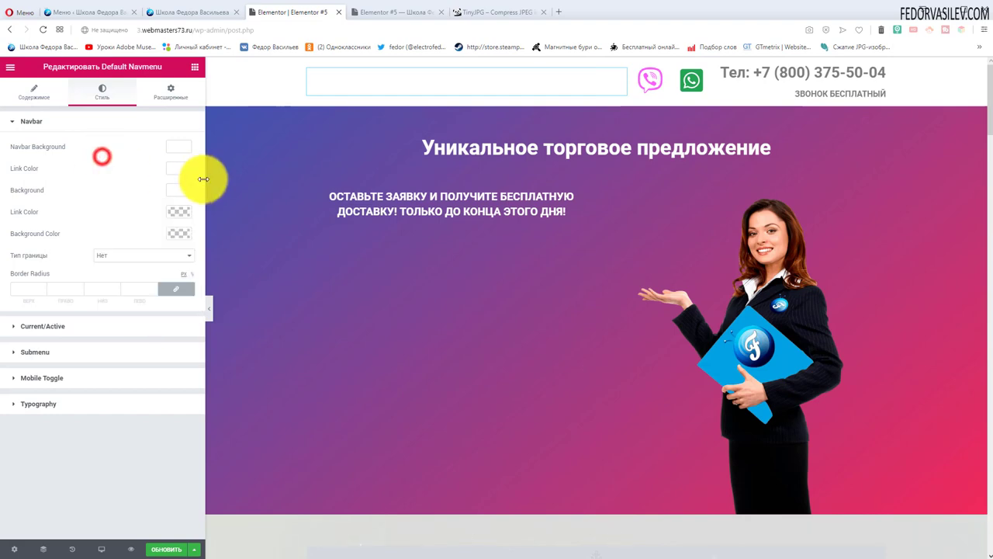
Check the menu colours on the sample site and set the Default Navmenu's Link Color to blue, #4054b2
click(157, 14)
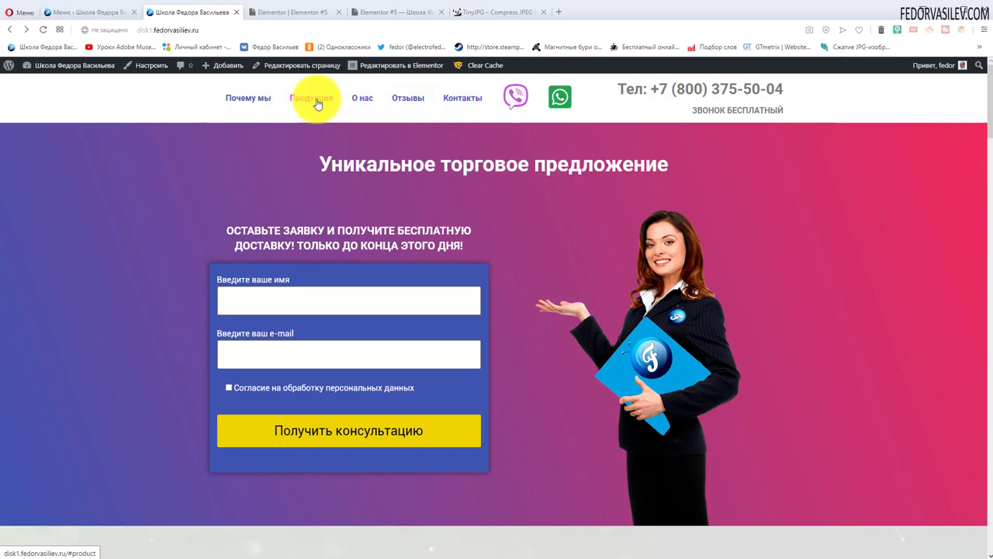
click(258, 12)
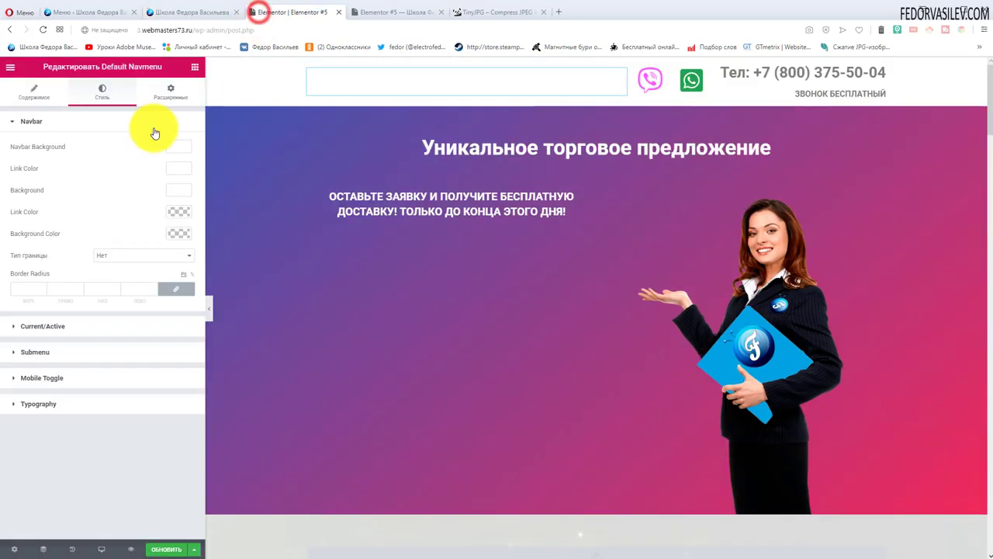
click(178, 168)
click(118, 290)
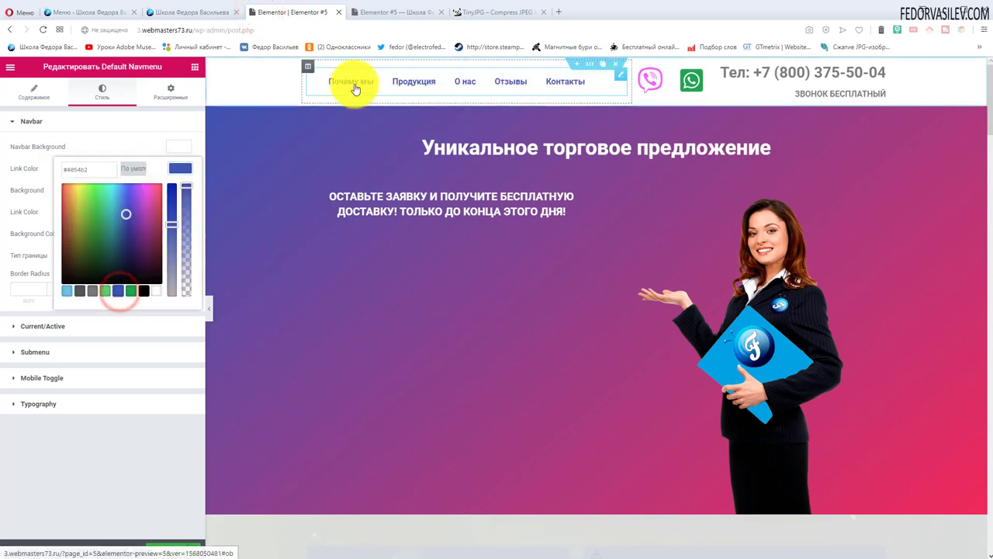
click(94, 138)
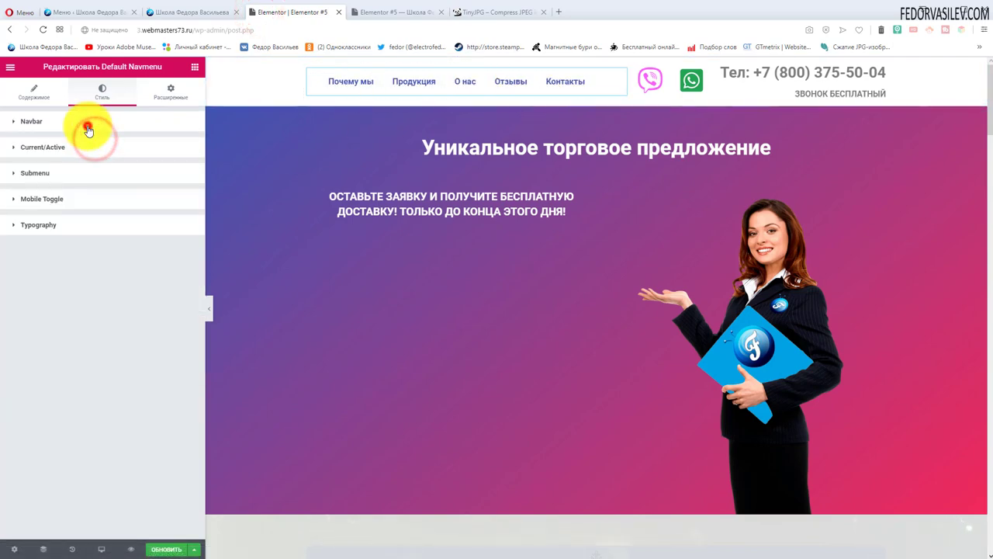
click(89, 128)
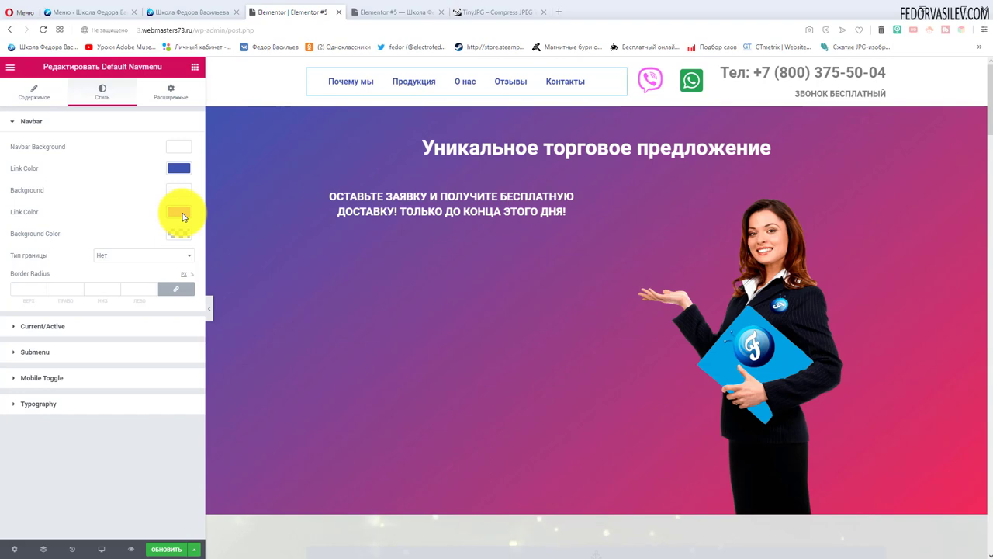
Update the page in Elementor and reload the published page to check the restyled header menu
click(153, 547)
click(392, 14)
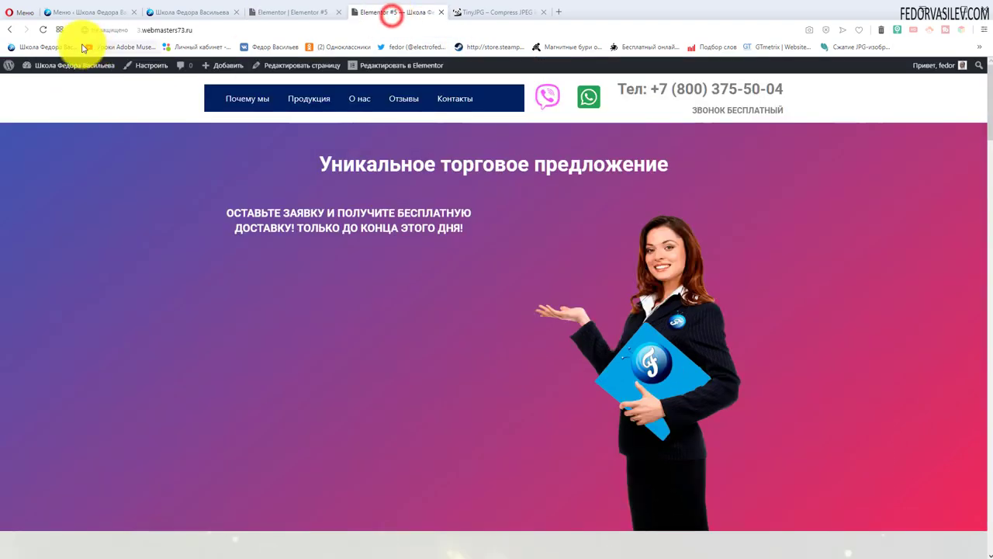
click(44, 31)
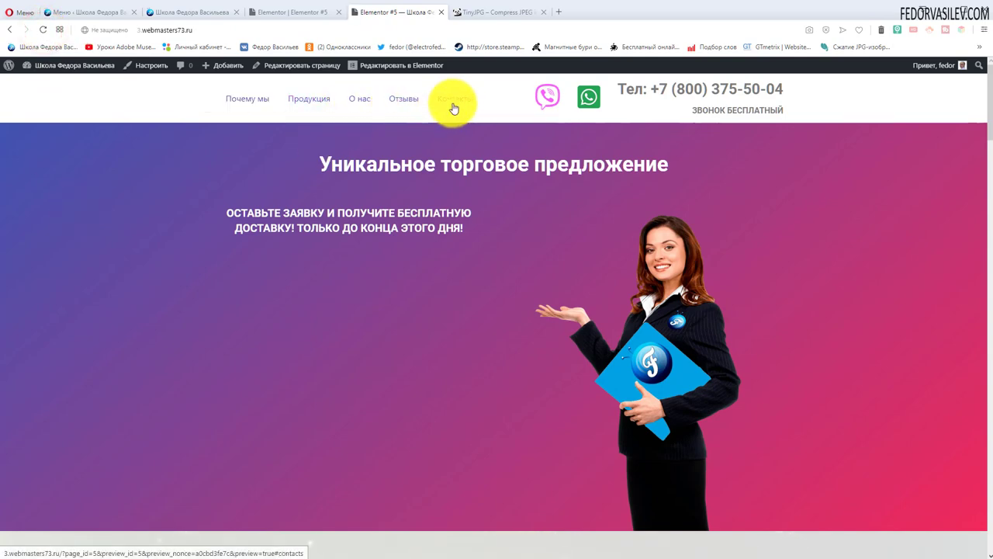
In the Elementor editor, set the Default Navmenu widget's typography to the Roboto font family with Bold weight
click(274, 14)
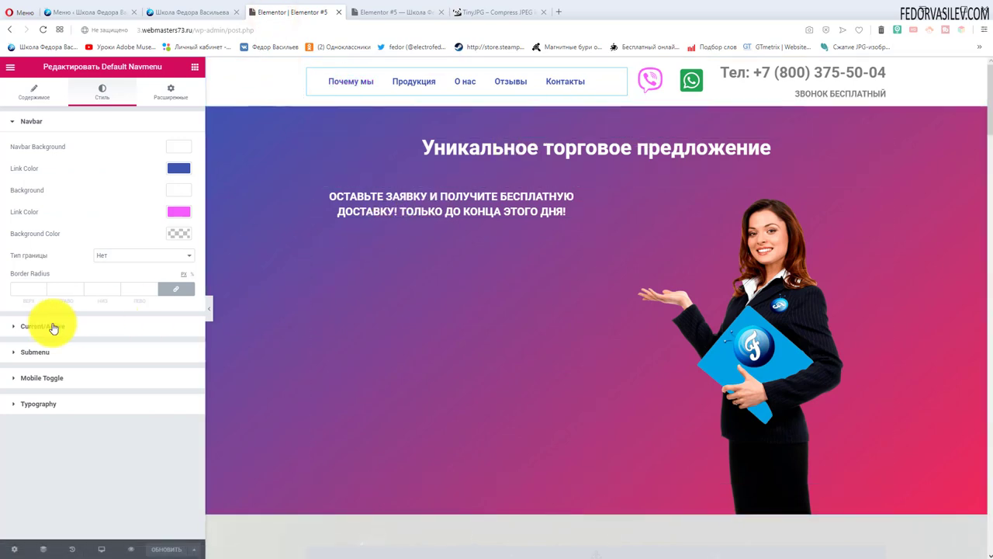
click(117, 403)
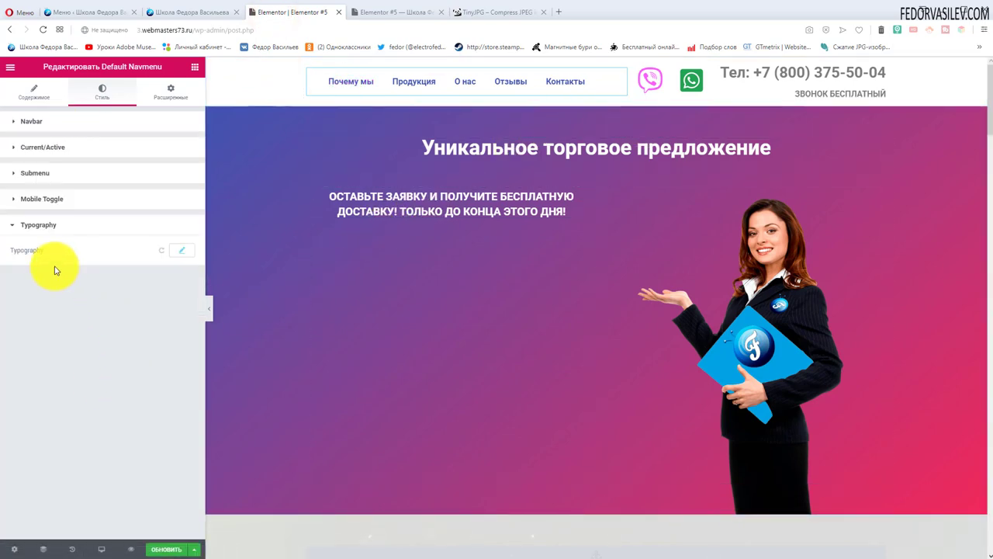
click(182, 250)
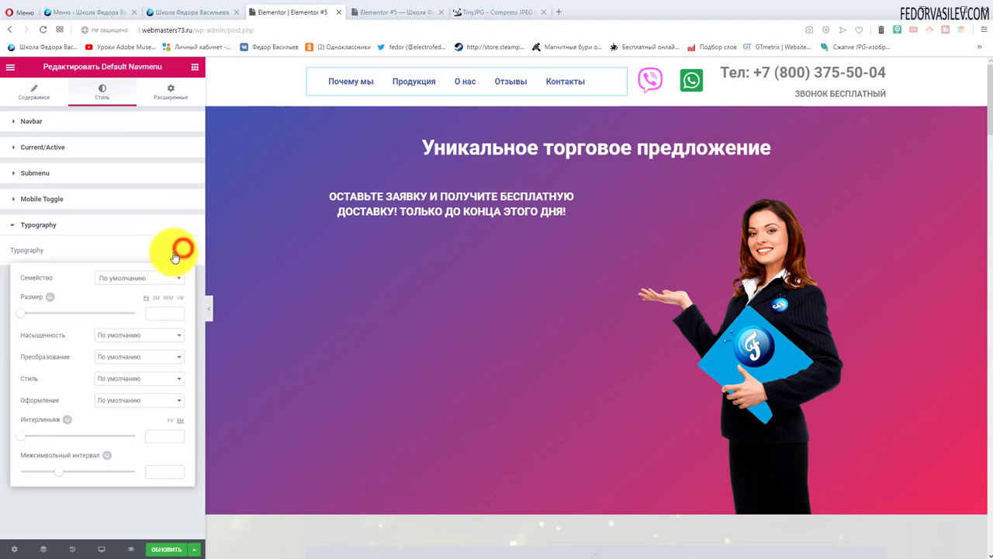
click(149, 280)
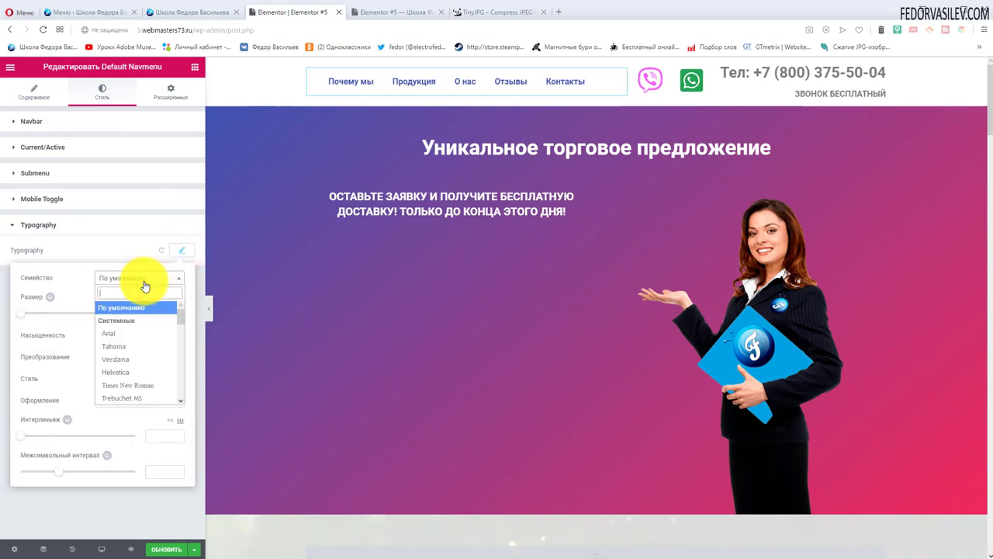
text(robo)
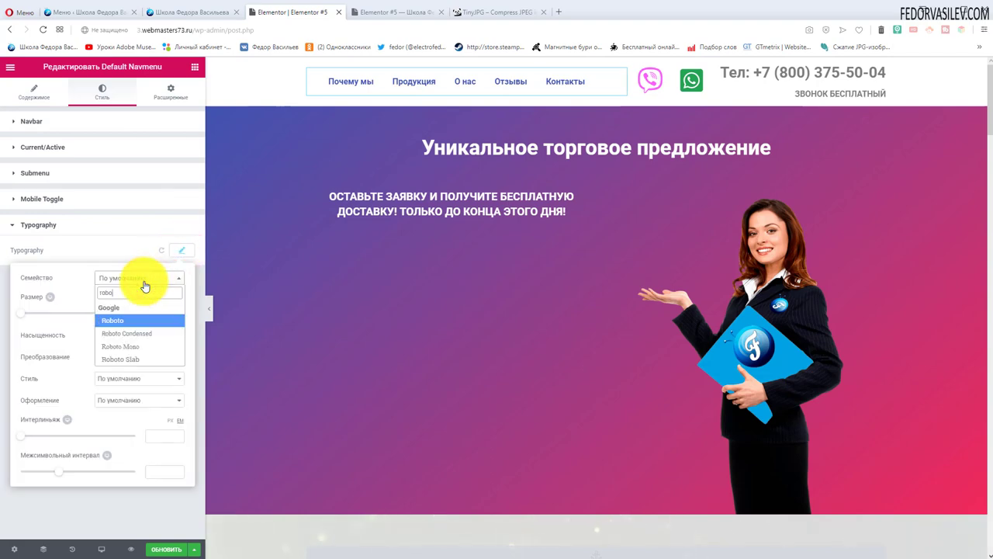
click(126, 320)
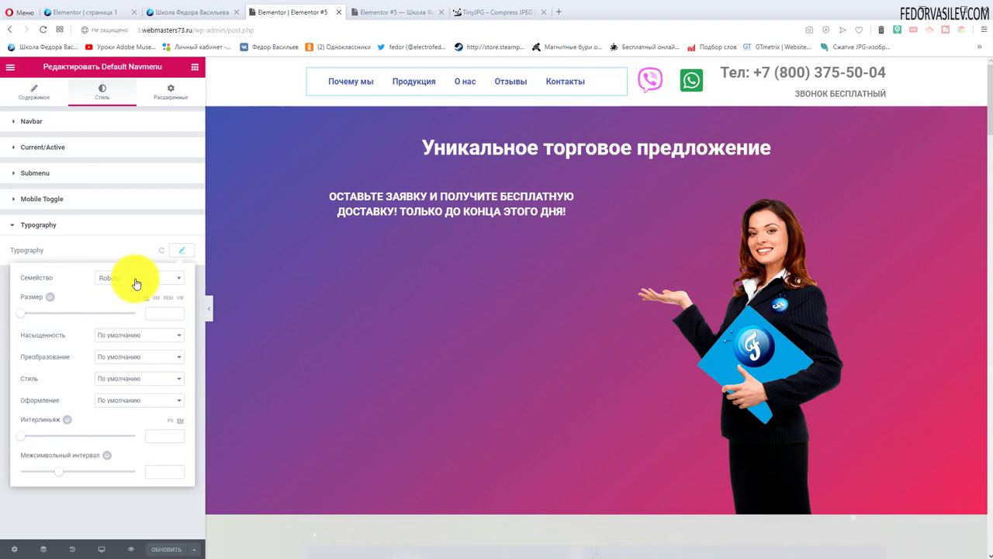
click(115, 336)
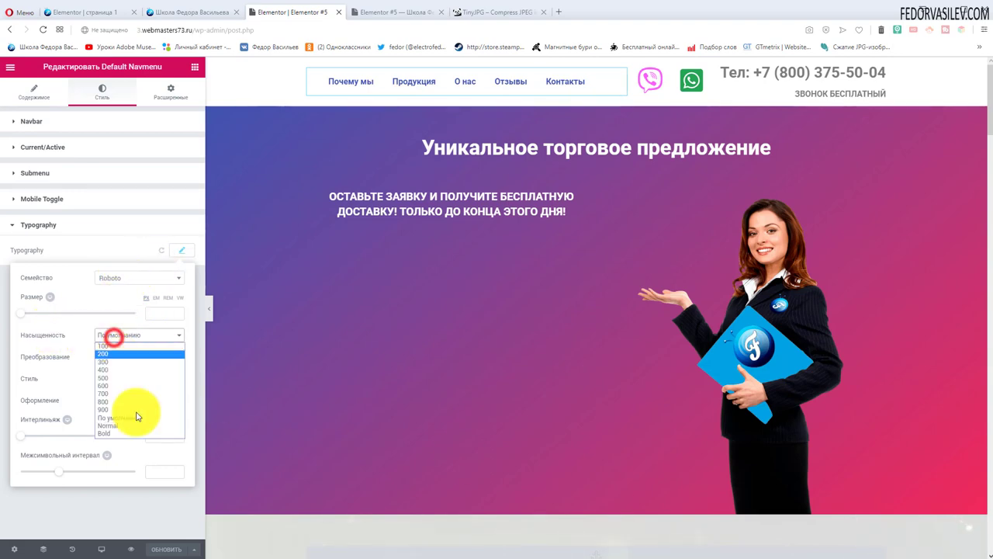
click(128, 436)
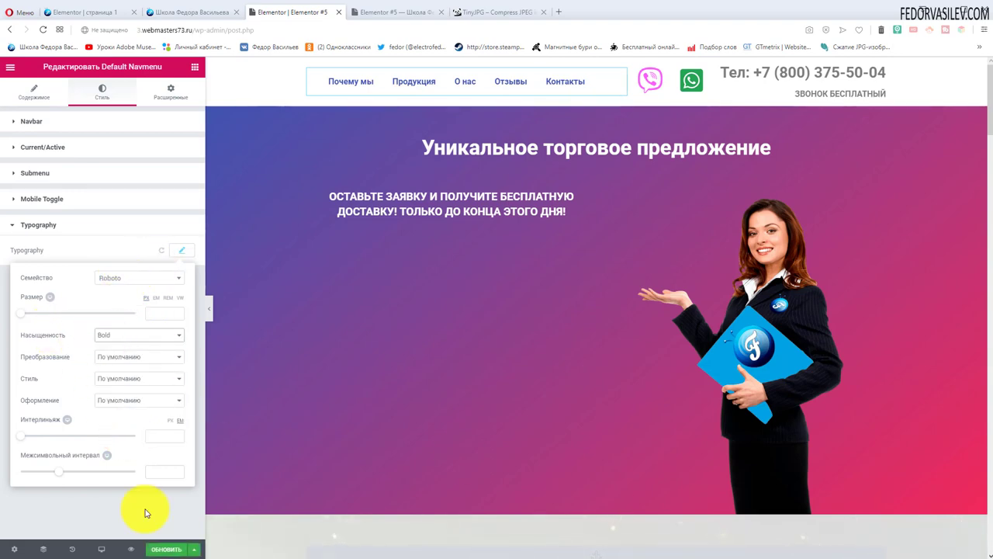
Update the page in Elementor and refresh the published site to check the header menu's new font
click(163, 549)
click(379, 12)
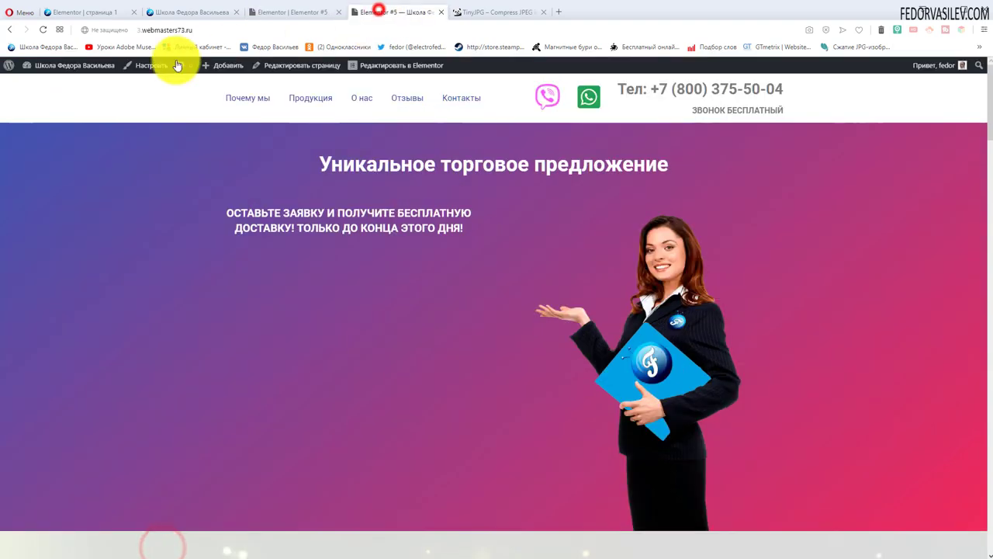
click(44, 31)
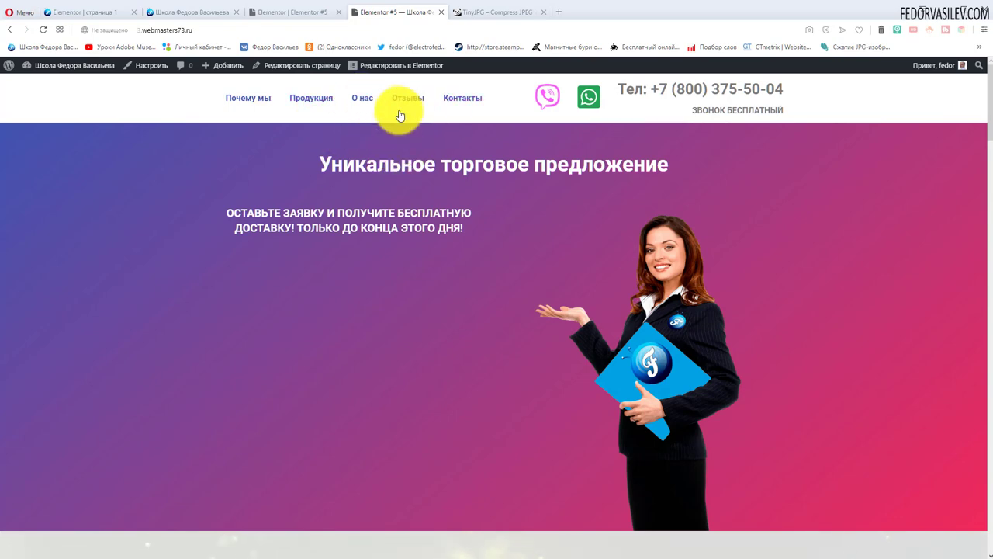
Test the Почему мы and Контакты anchor links in the published header menu, returning to the page top after each
click(237, 103)
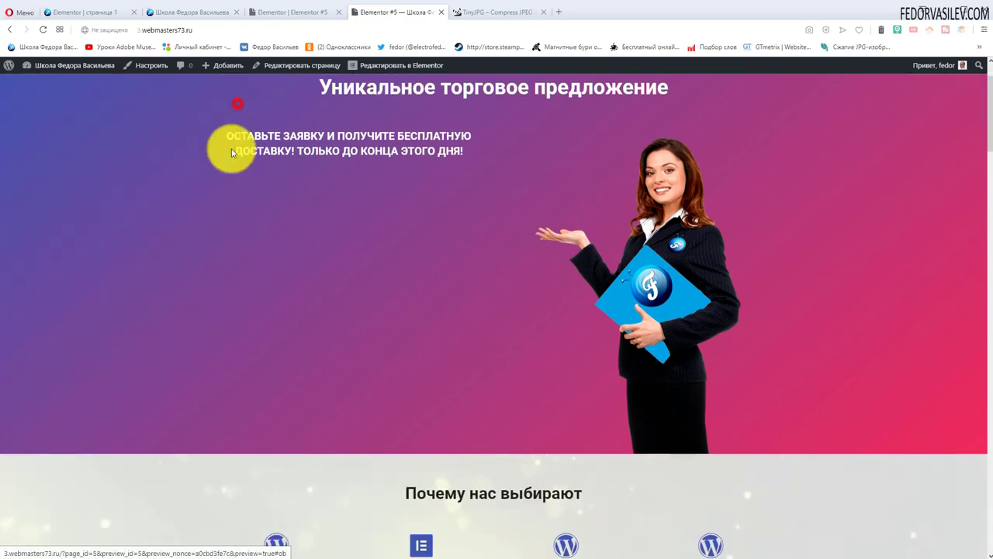
scroll(314, 252, up, 6)
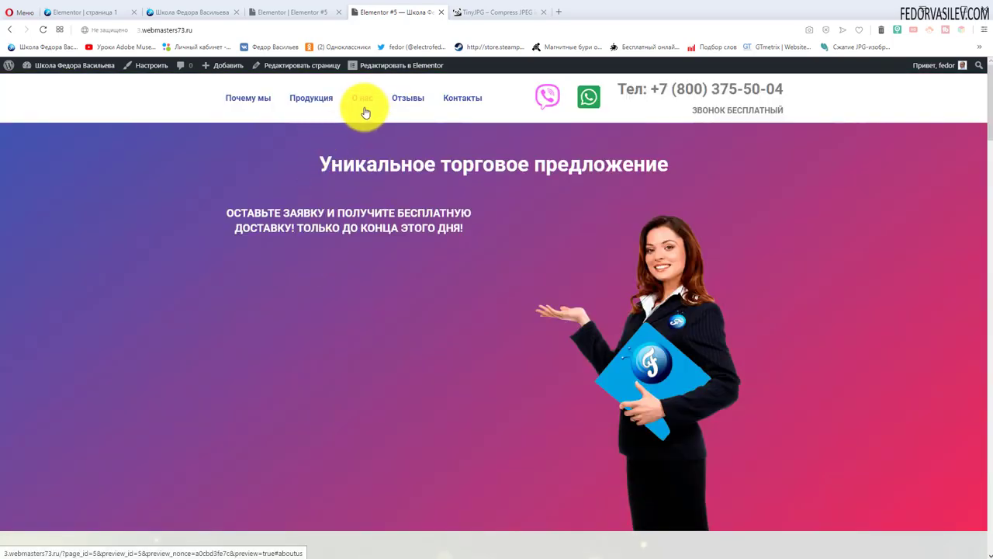
click(457, 99)
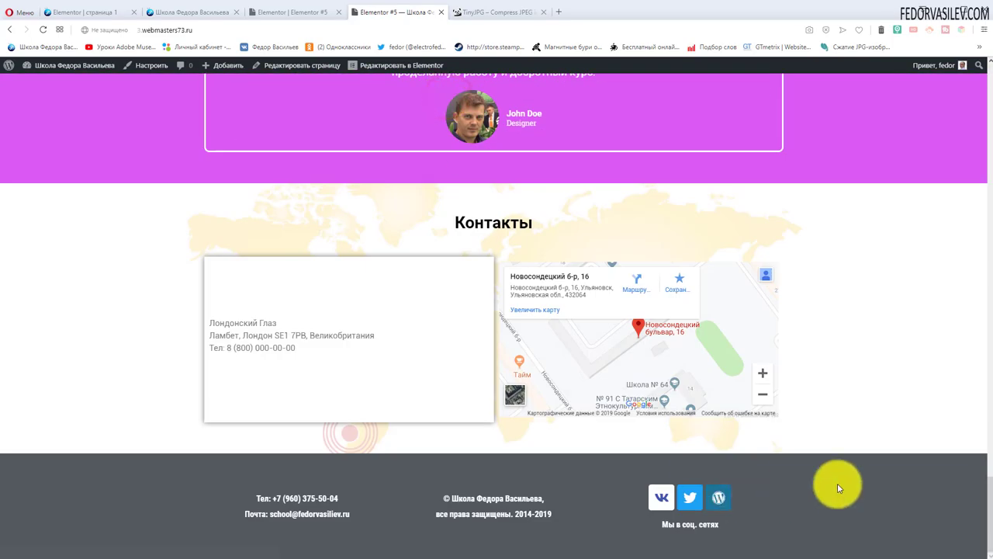
drag(989, 516, 978, 83)
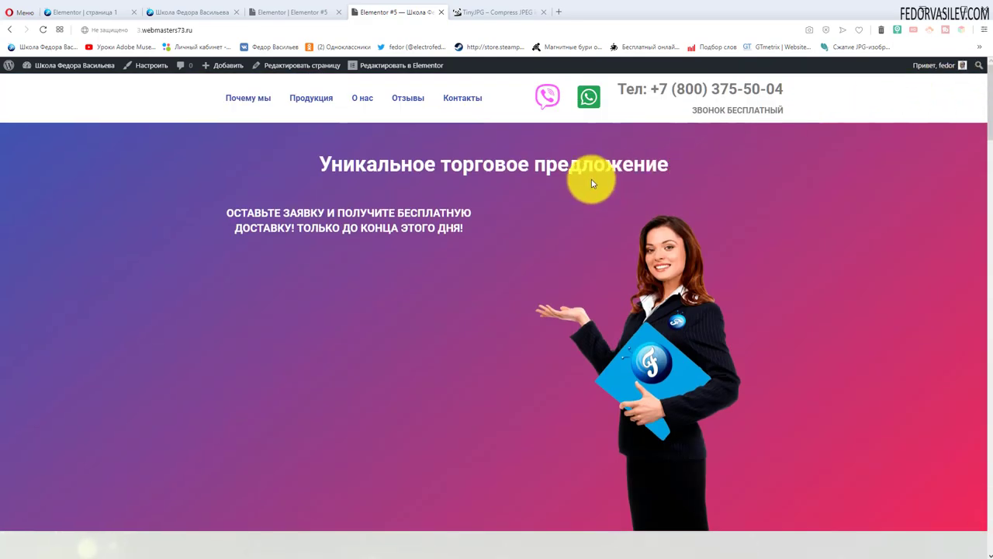